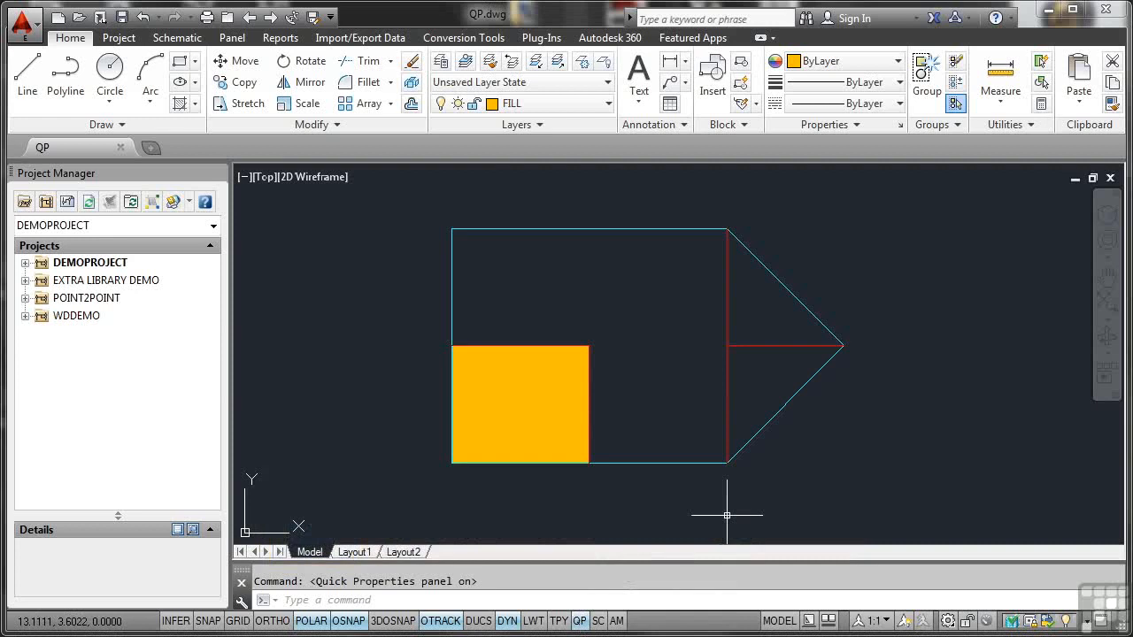
- Move the vertical line between the square and the triangle to the EXTERNAL layer through its Quick Properties palette, and close the palette
left_click(725, 279)
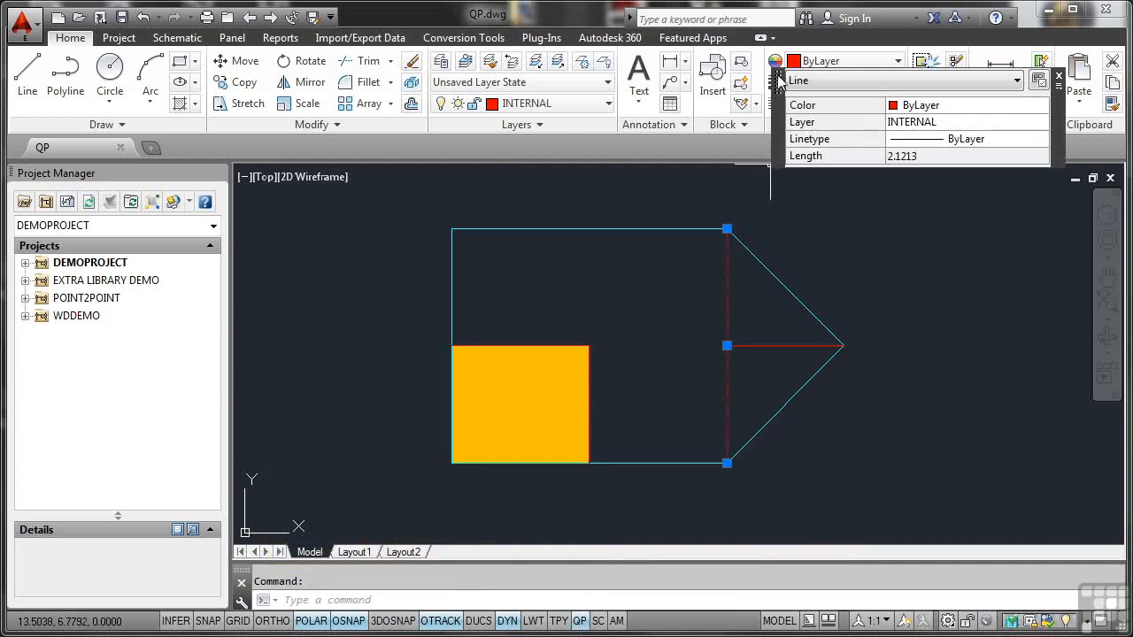
left_click_drag(778, 81, 767, 232)
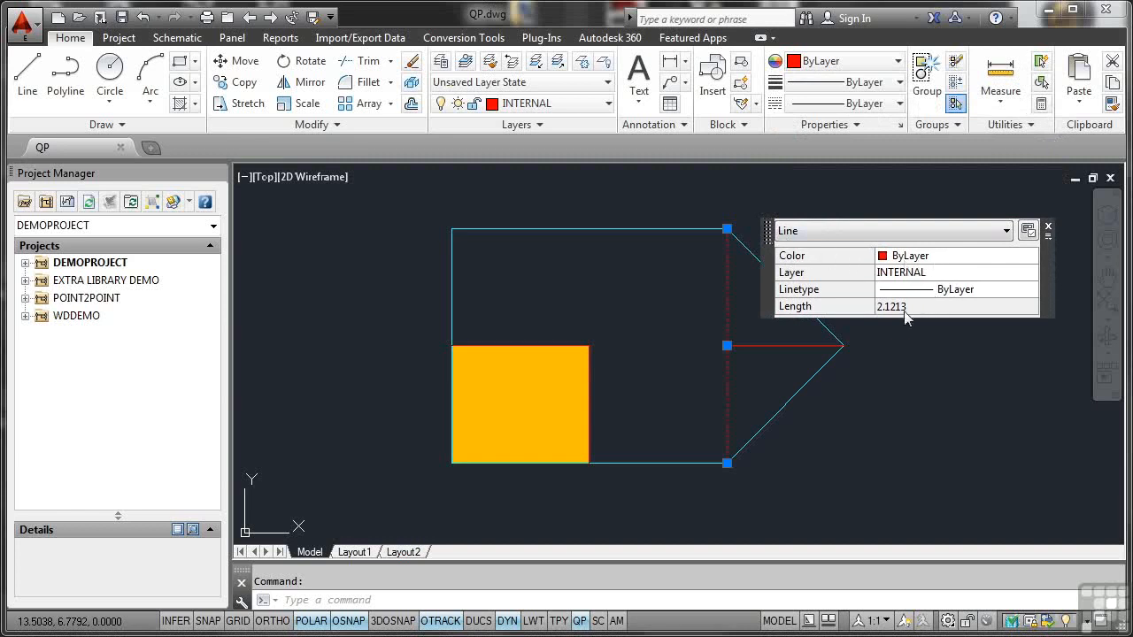
left_click(922, 281)
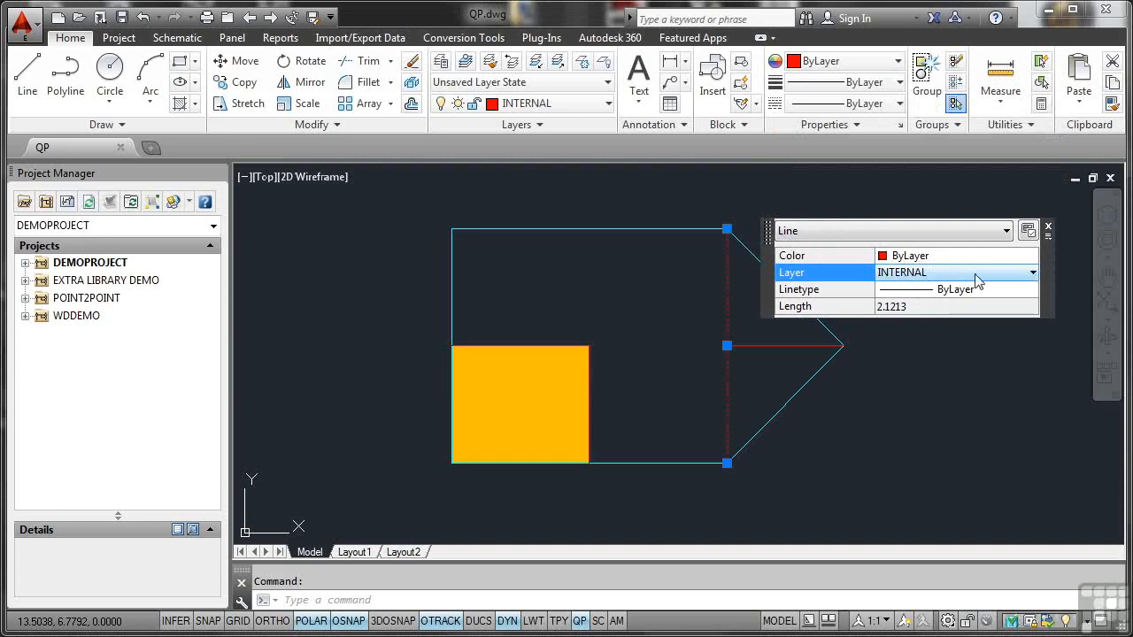
left_click(1033, 275)
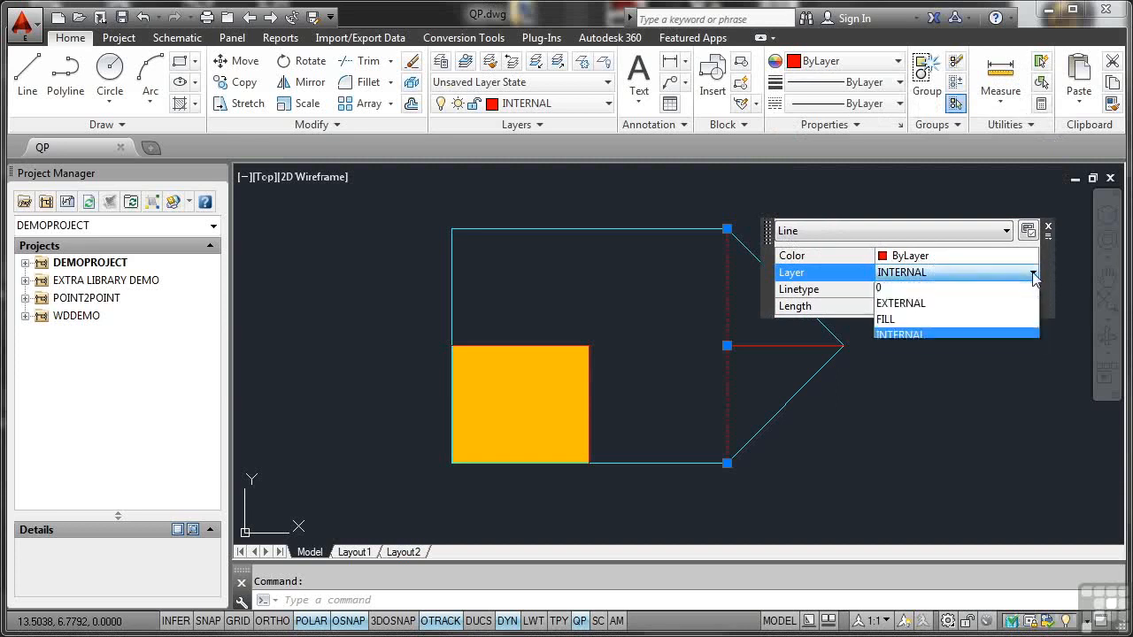
left_click(923, 307)
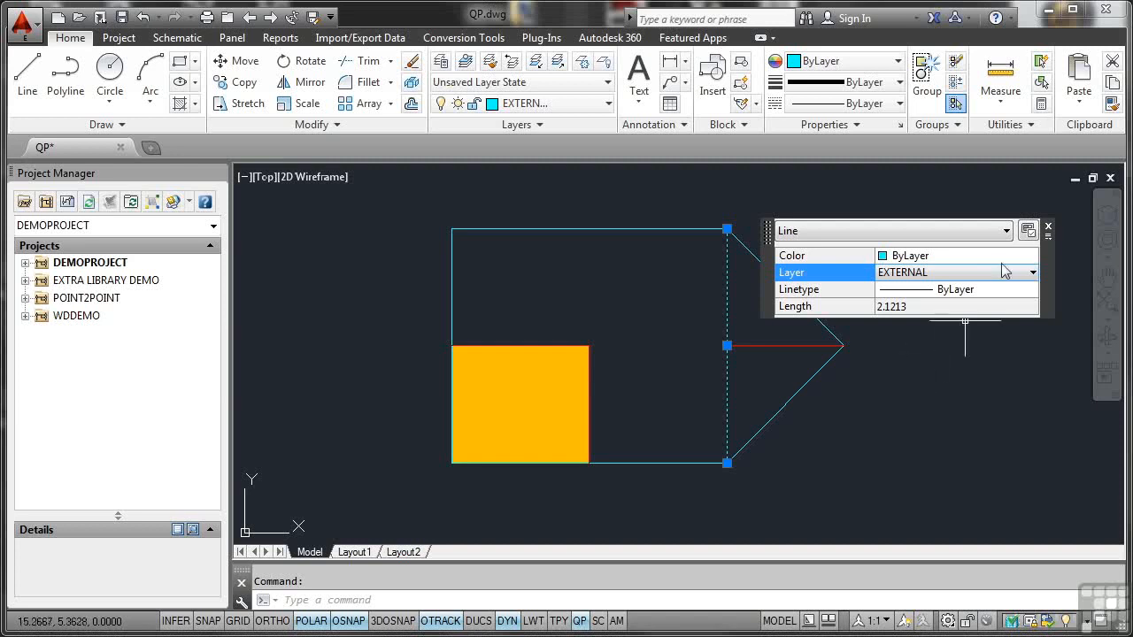
left_click(1048, 230)
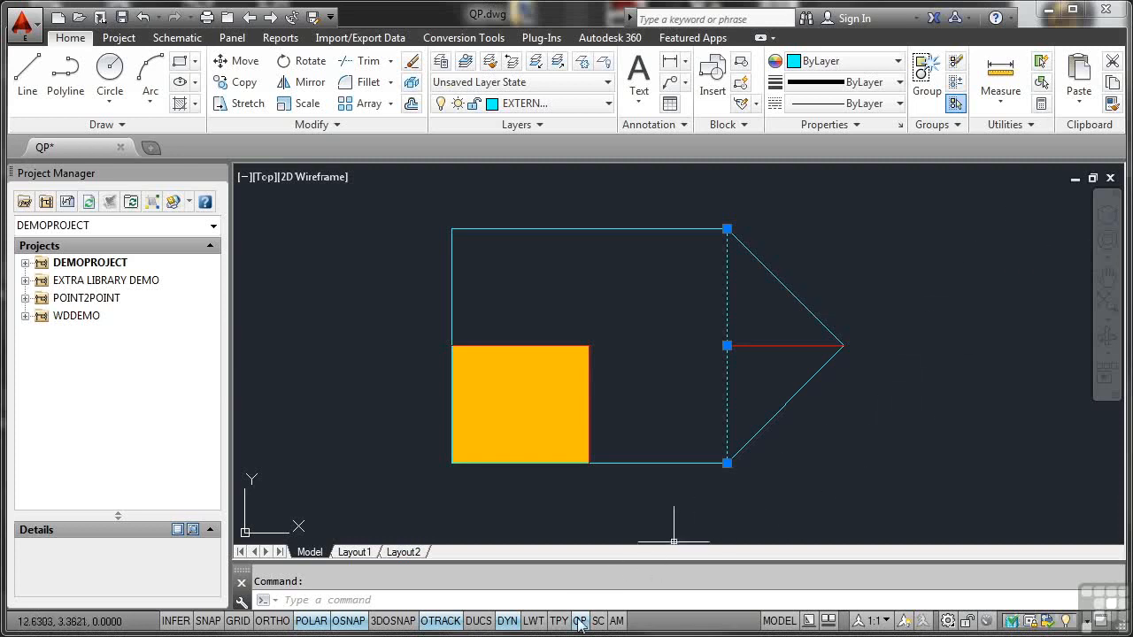
- Add the triangle's lower diagonal line to the selection, view the shared quick properties of both lines, and clear the selection
left_click(790, 400)
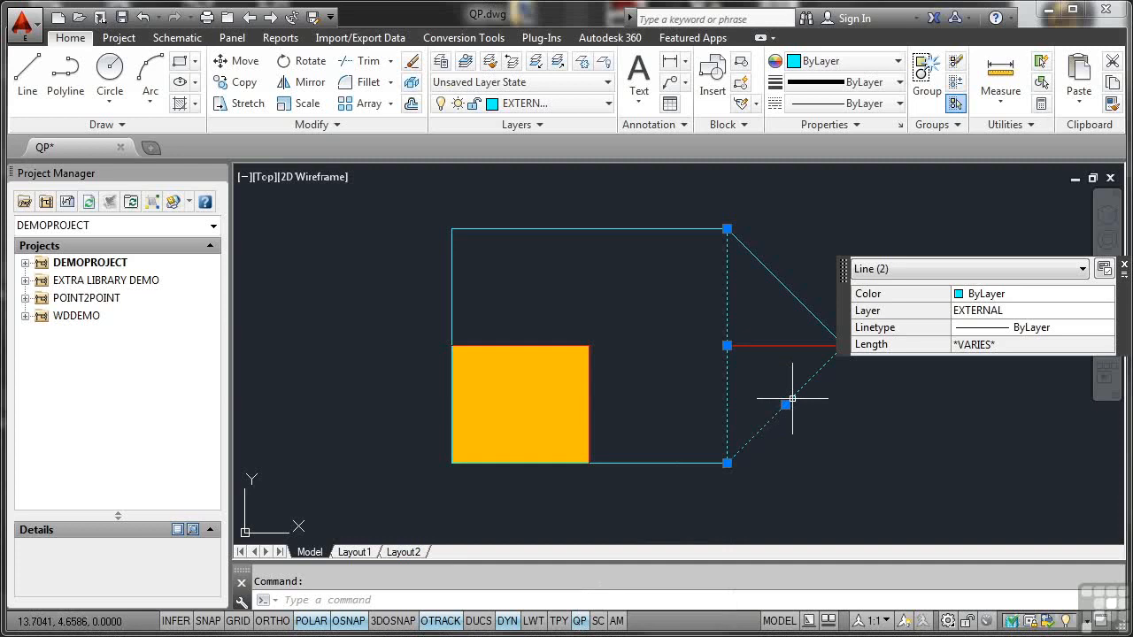
left_click(1123, 267)
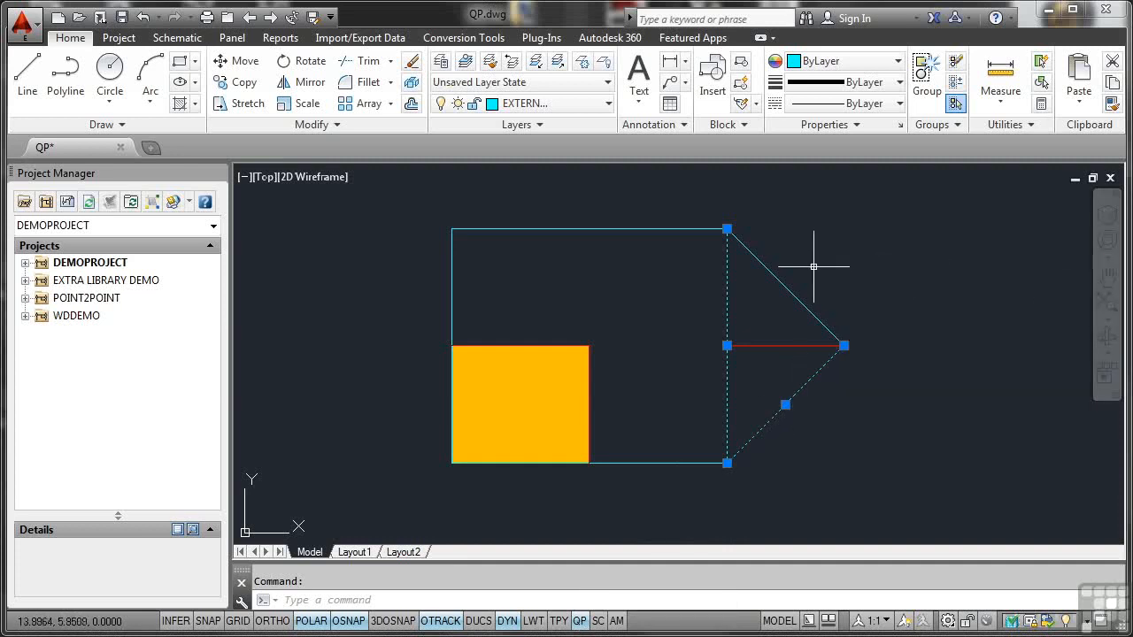
key("Escape")
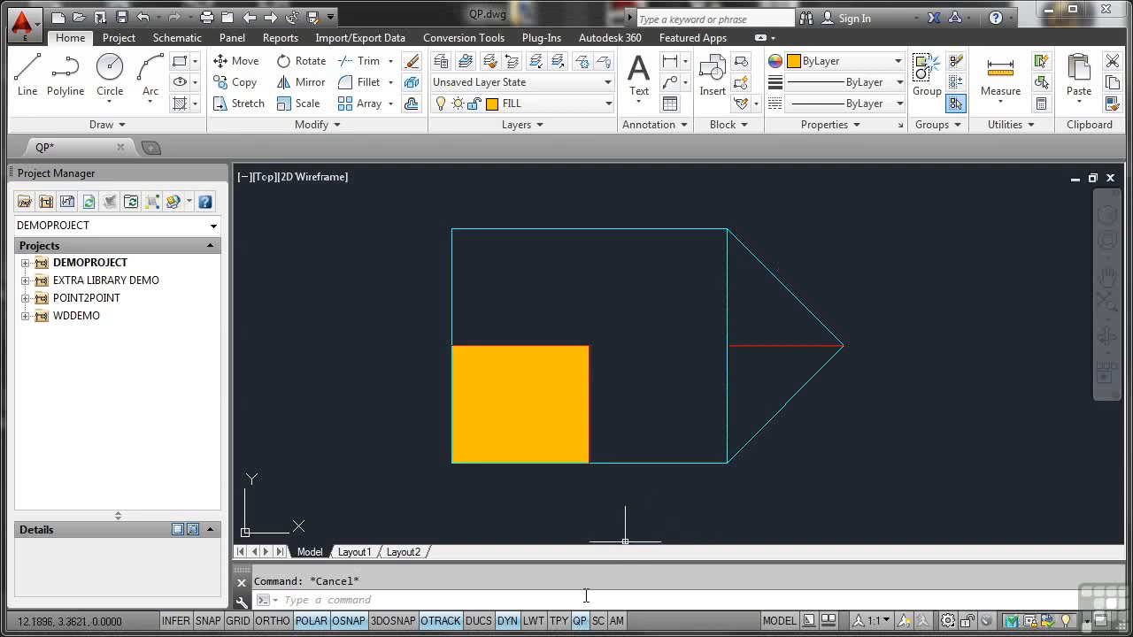
- Set the Quick Properties palette's cursor-dependent quadrant to Top-Left in the drafting settings
right_click(580, 622)
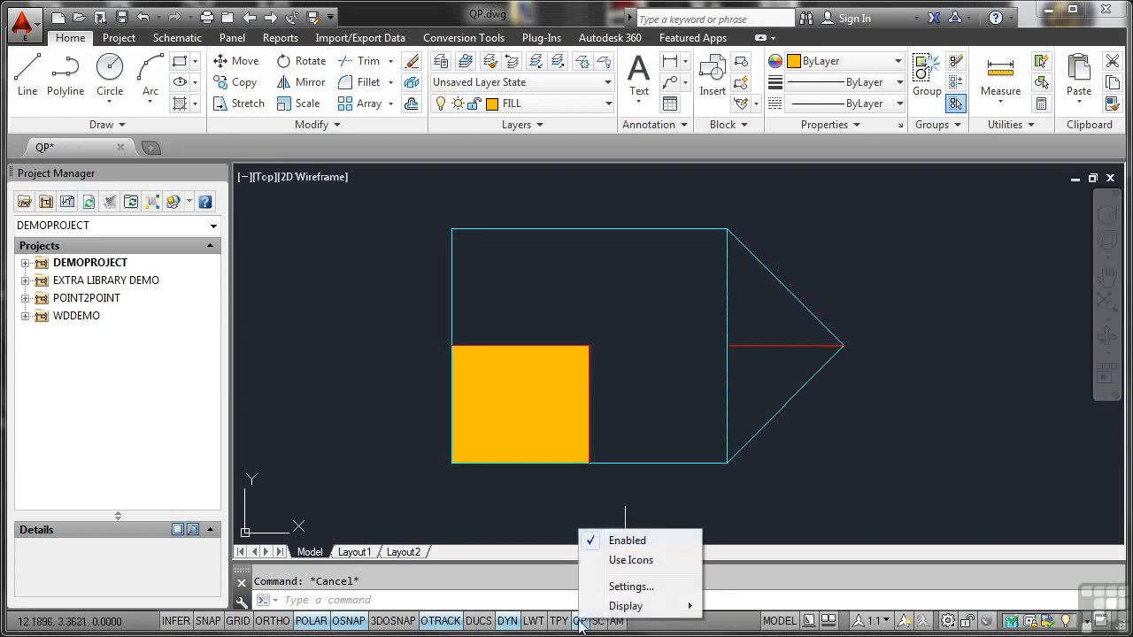
left_click(628, 588)
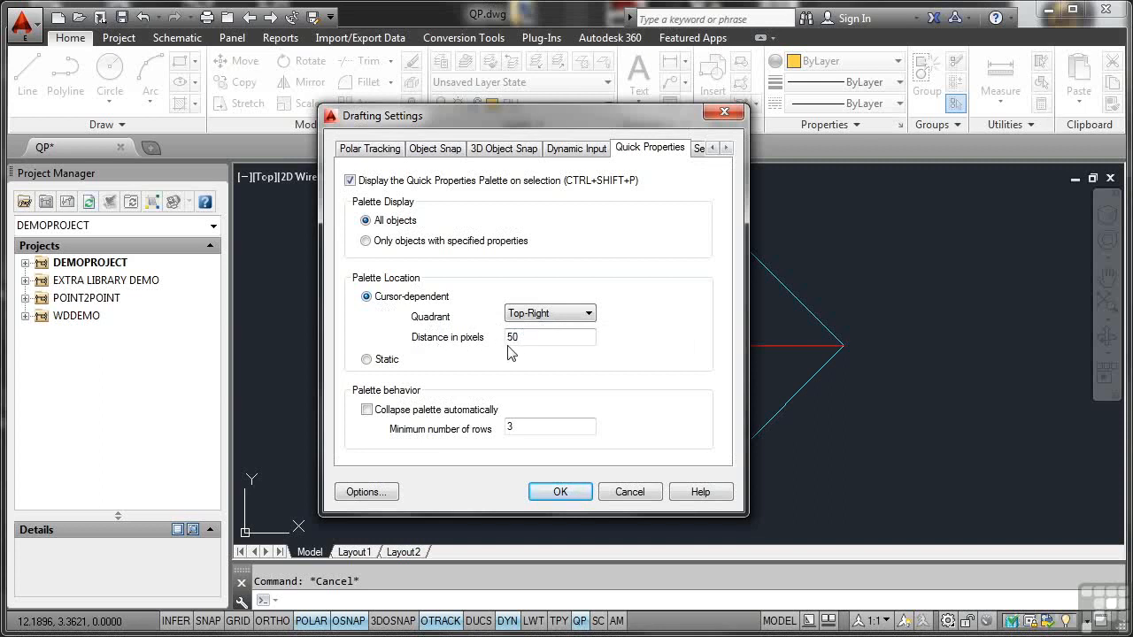
left_click(588, 313)
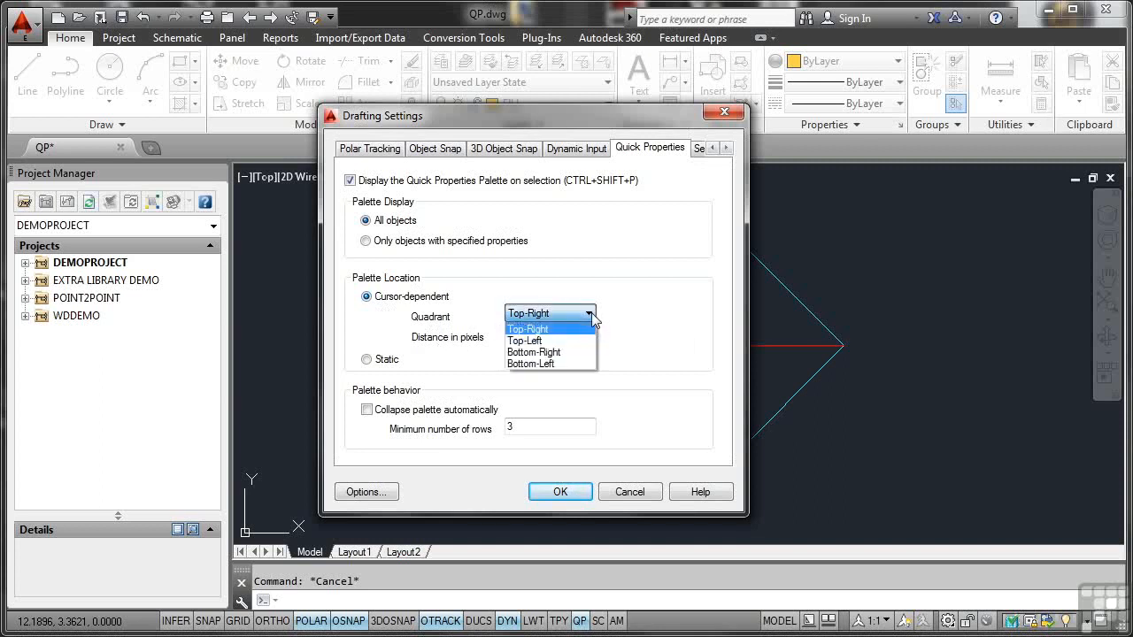
left_click(550, 340)
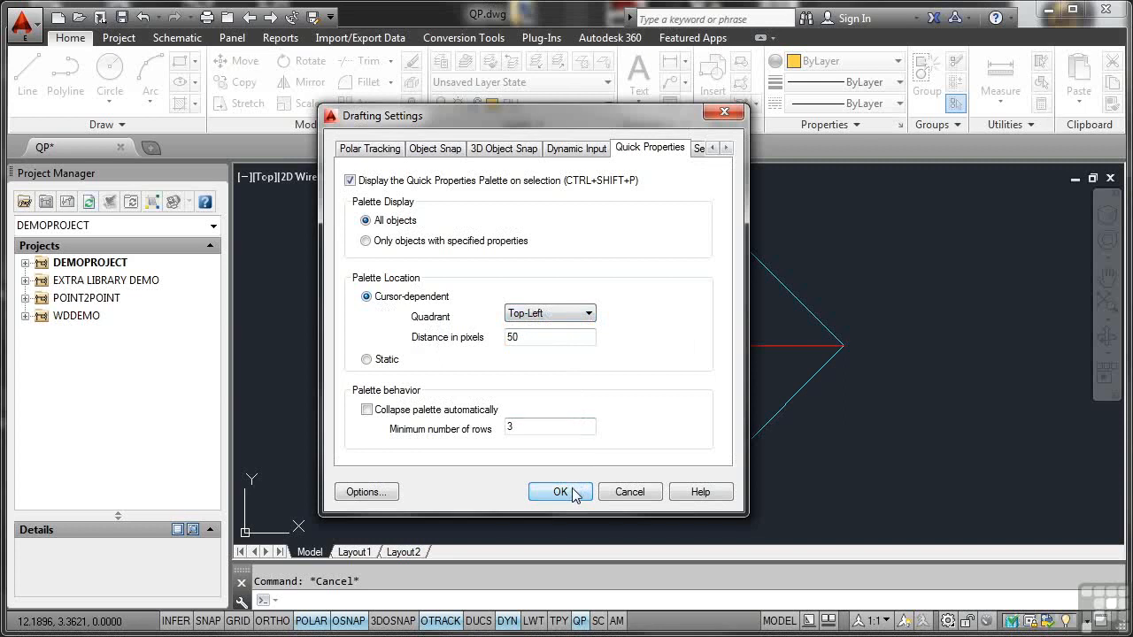
left_click(566, 491)
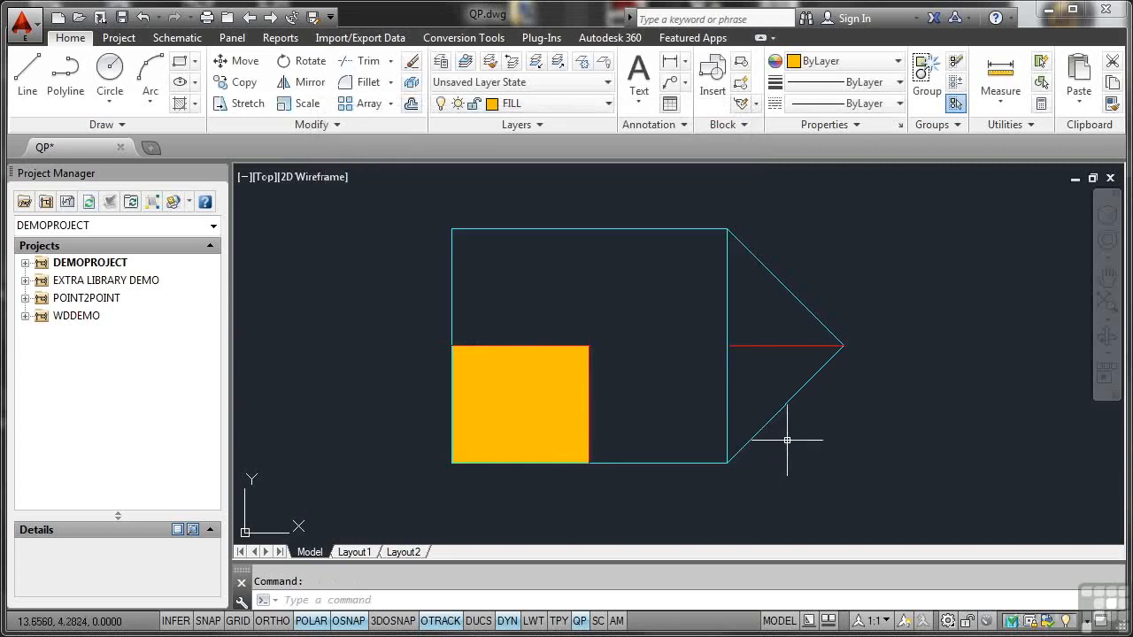
- Select the vertical line to check where the Quick Properties palette is placed relative to the cursor, and close the palette
left_click(728, 299)
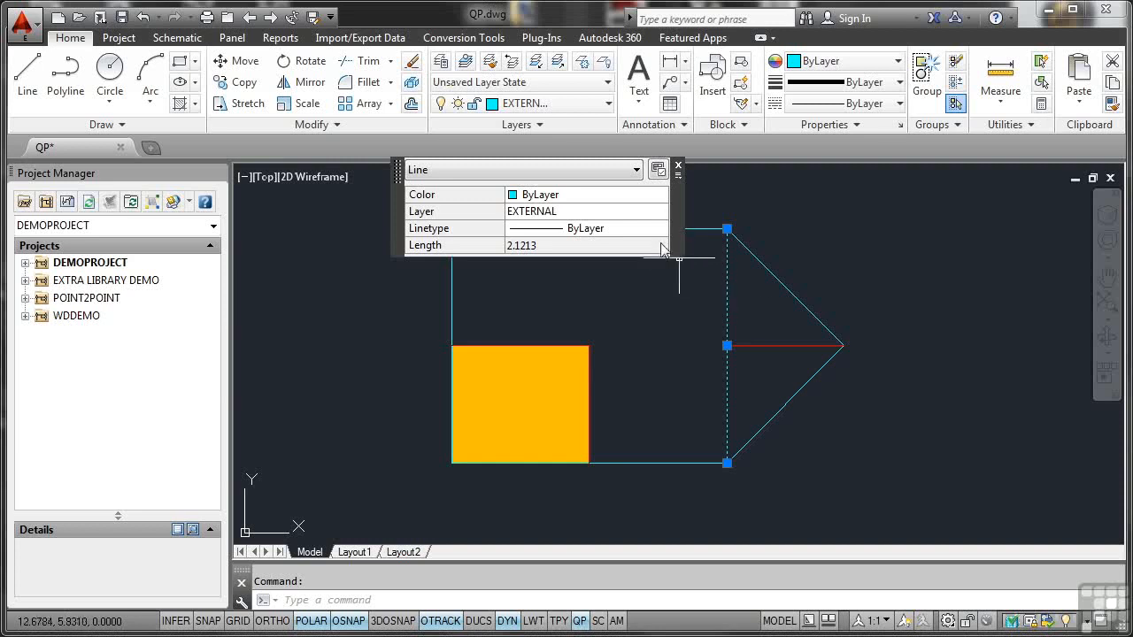
mouse_move(724, 311)
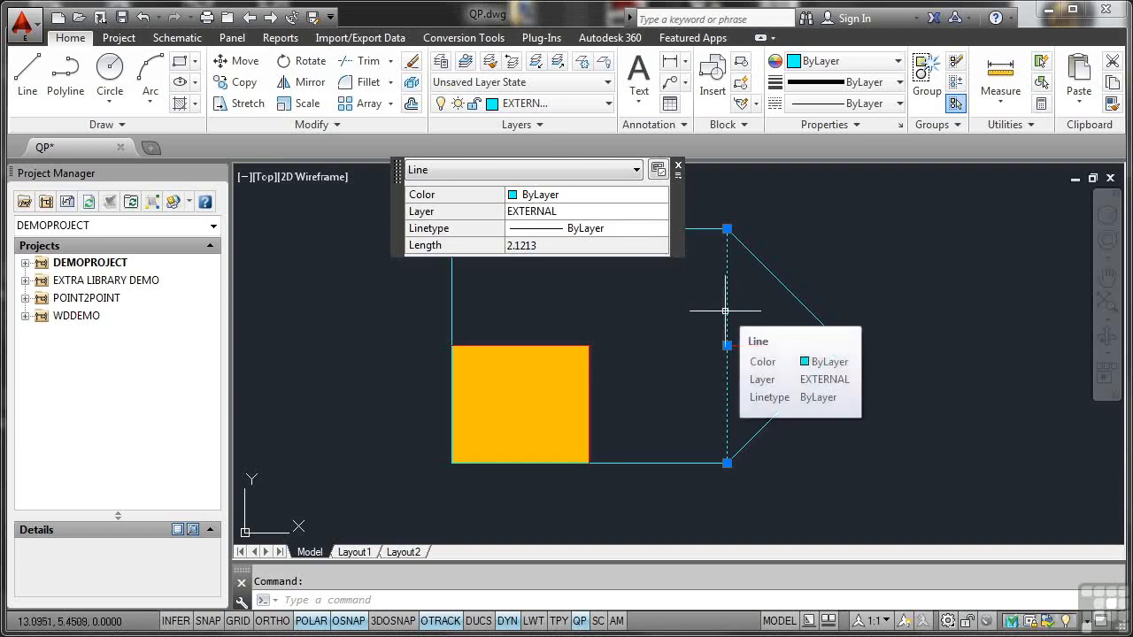
left_click(679, 169)
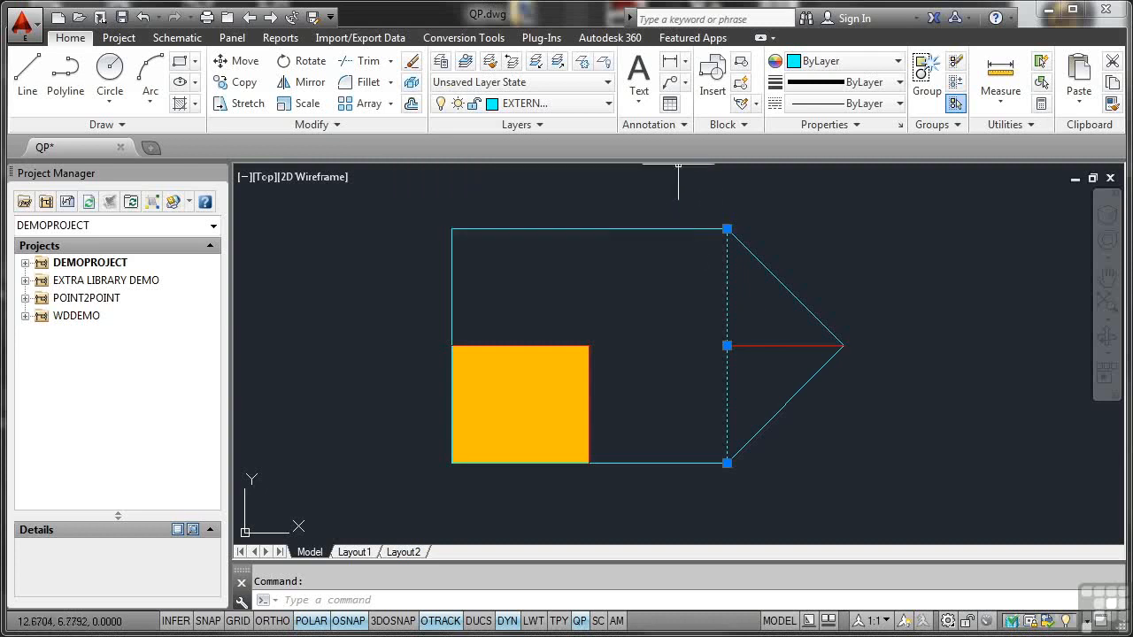
- Set the Quick Properties palette's quadrant to Top-Right and have it collapse automatically with a minimum of 4 rows
right_click(581, 622)
left_click(613, 588)
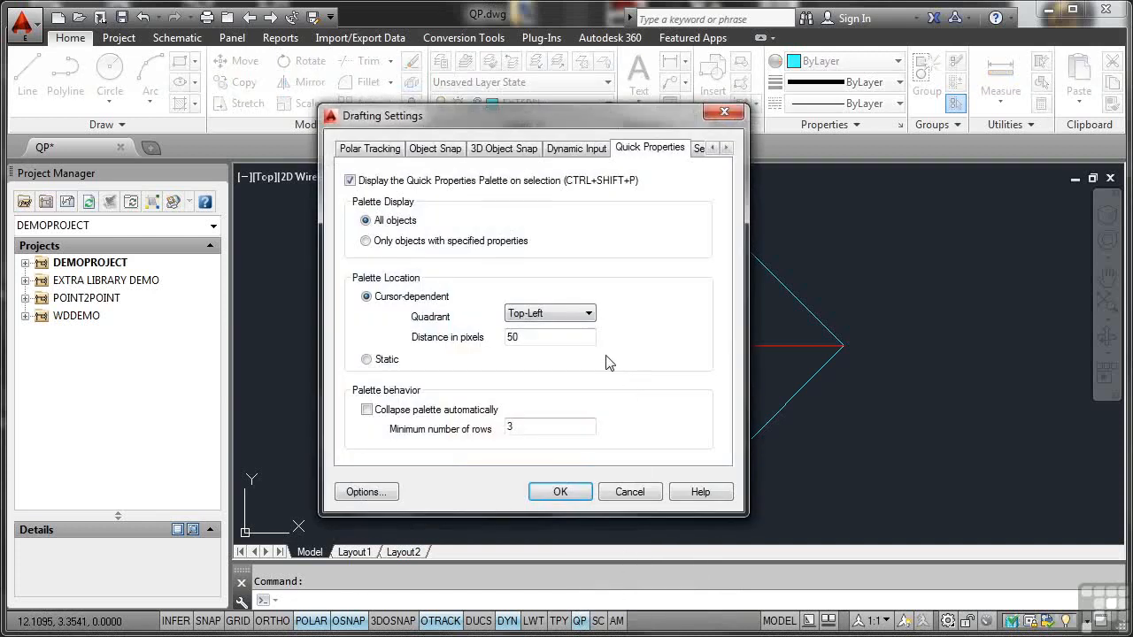
left_click(588, 313)
left_click(579, 329)
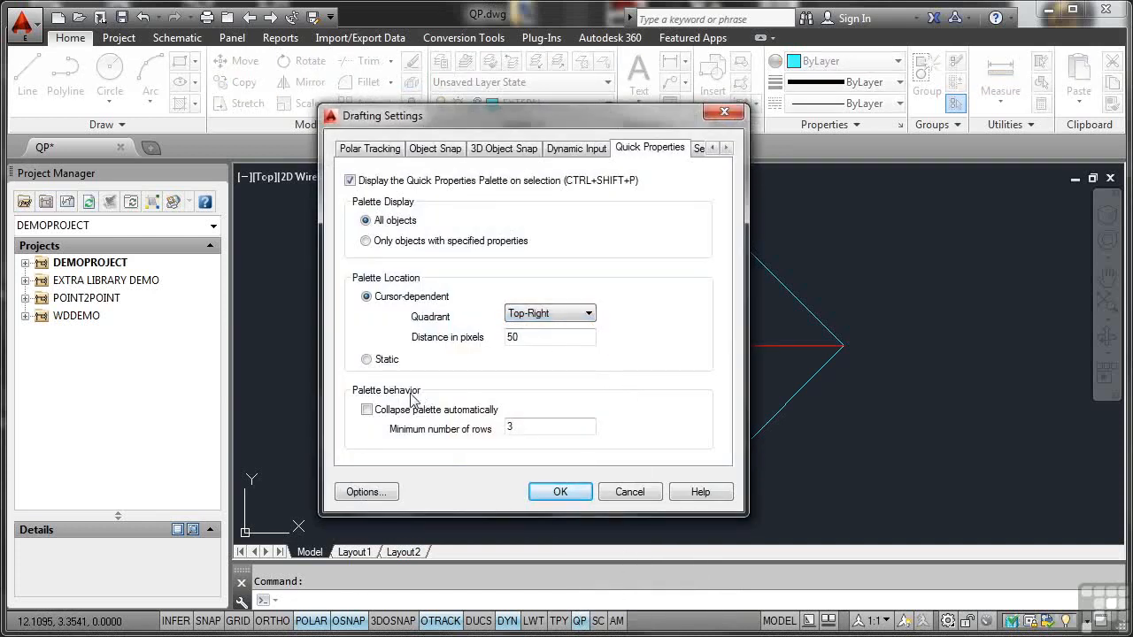
left_click(367, 411)
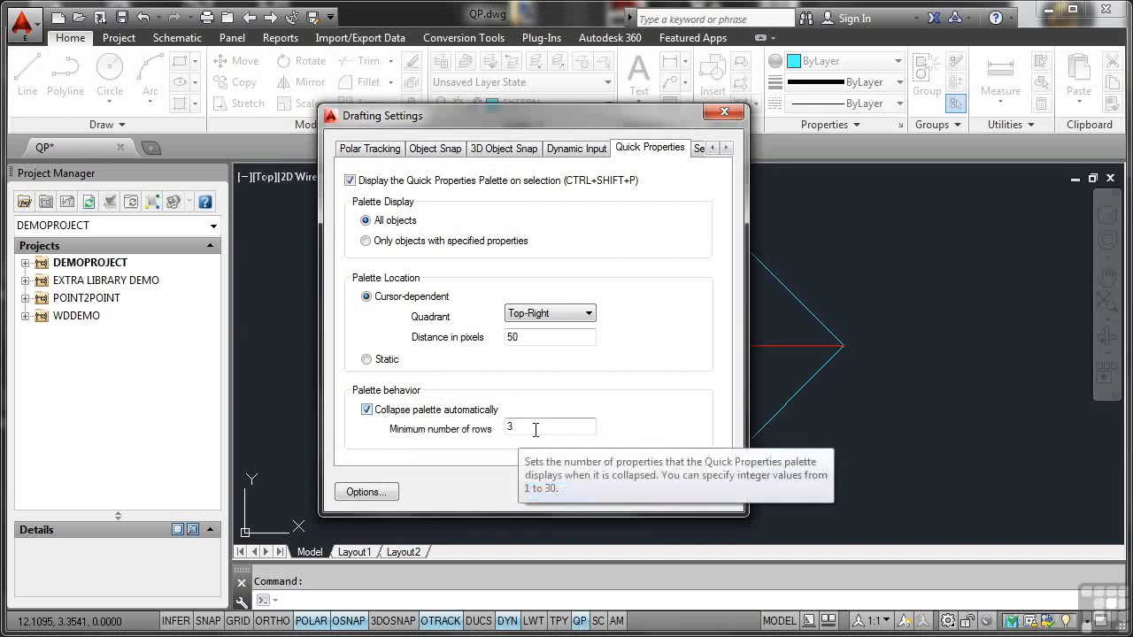
double_click(520, 427)
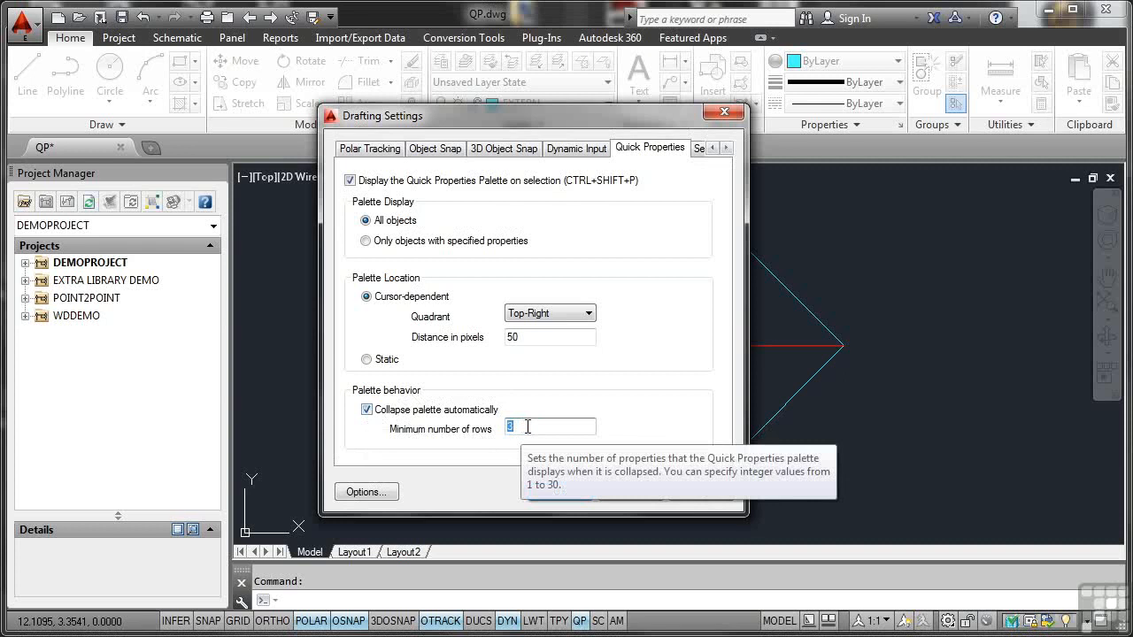
type("4")
left_click(563, 489)
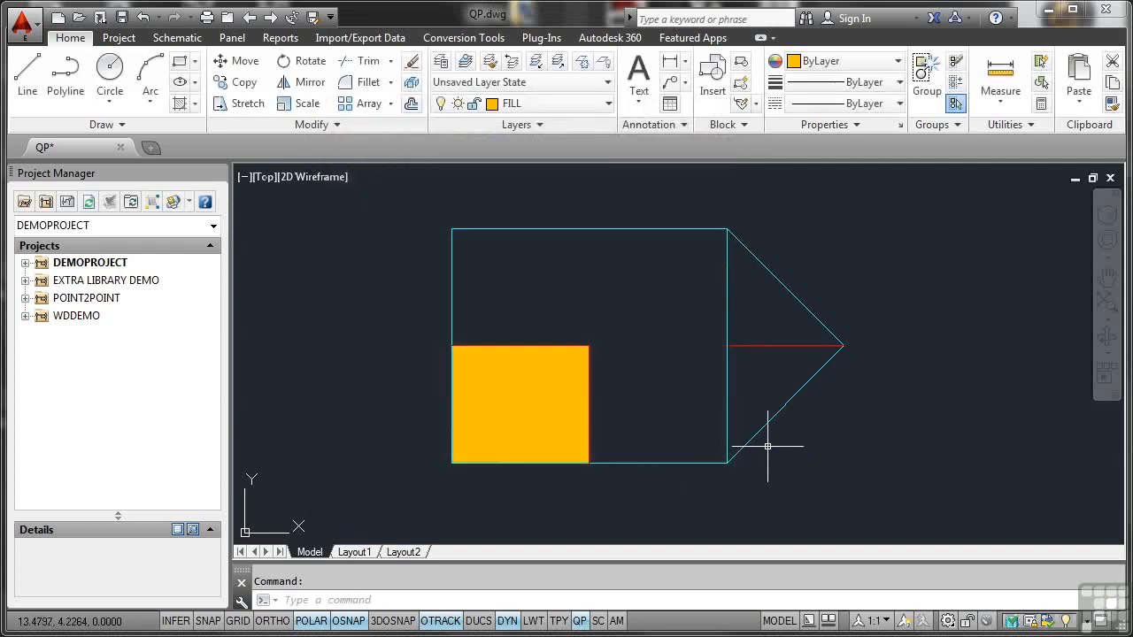
- Select the vertical line again to check the collapsed palette's rows, and clear the selection
left_click(728, 285)
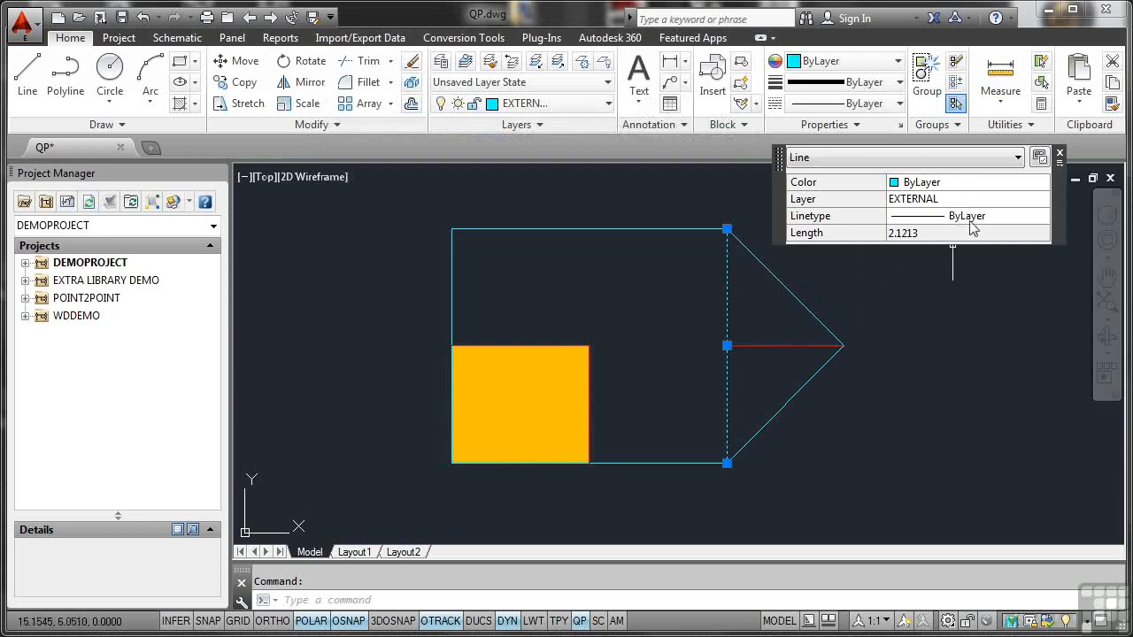
left_click(1059, 152)
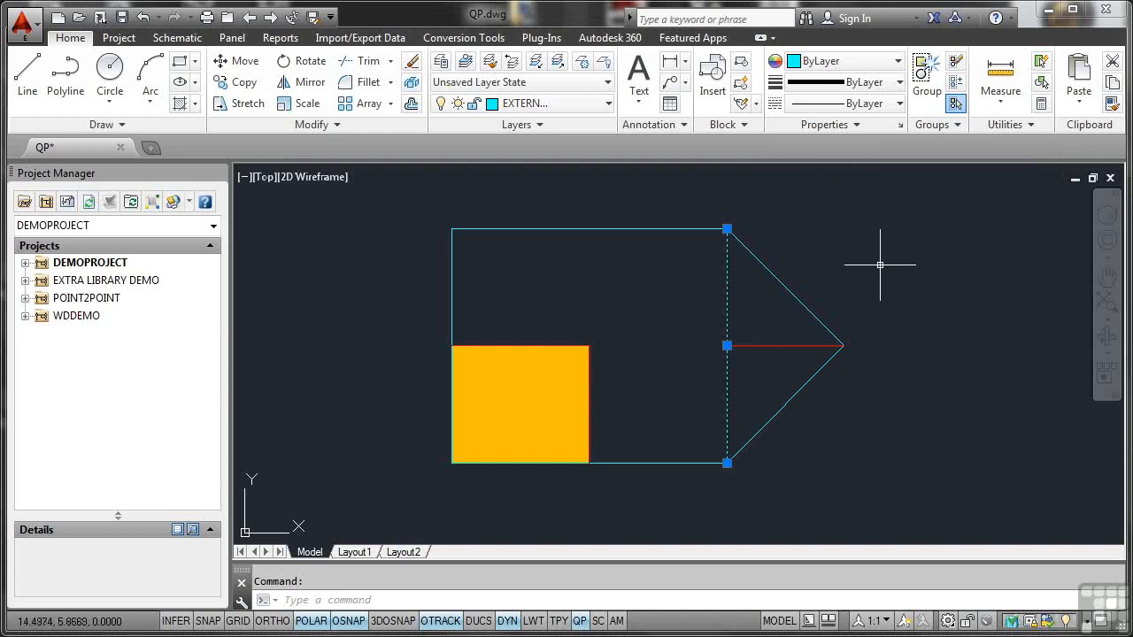
key("Escape")
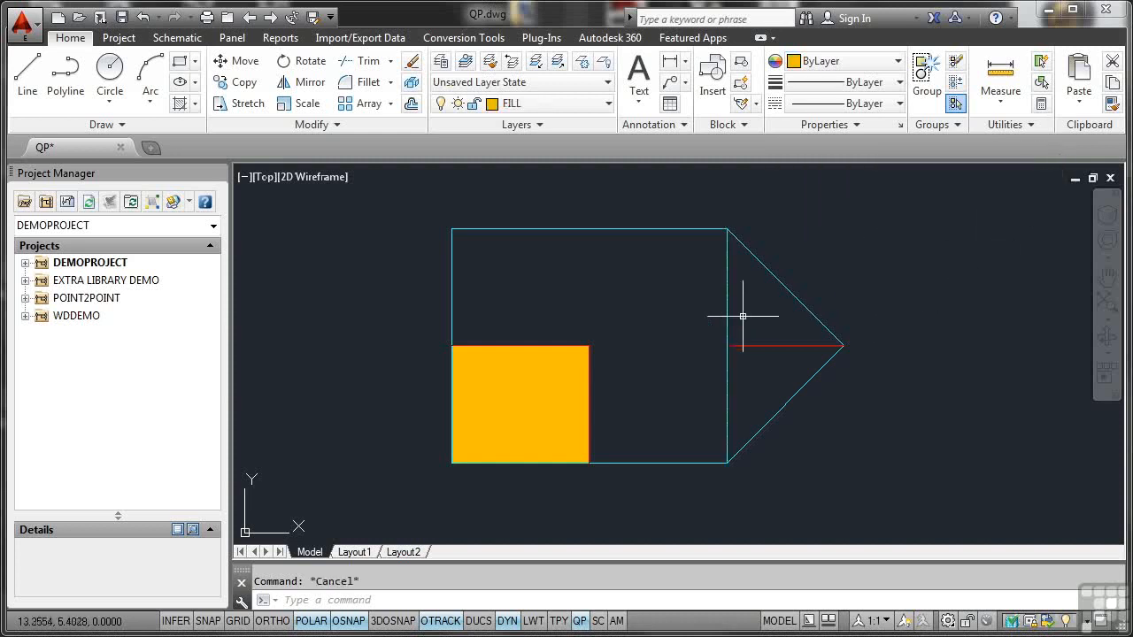
- View the quick properties of the solid yellow hatch, and turn off the Quick Properties palette
left_click(556, 375)
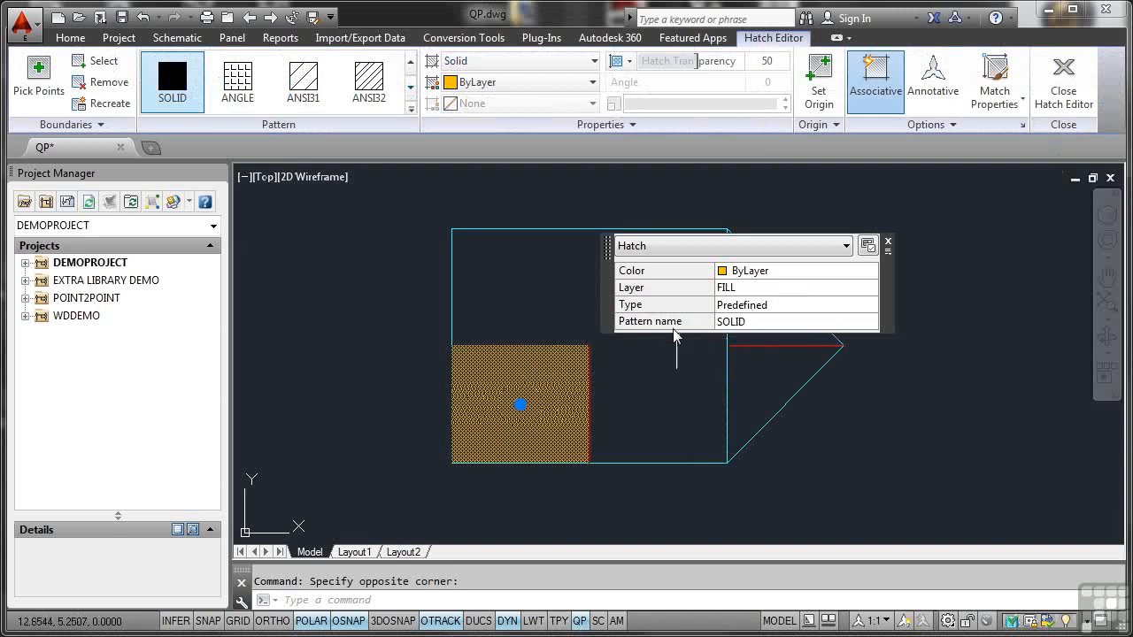
mouse_move(725, 289)
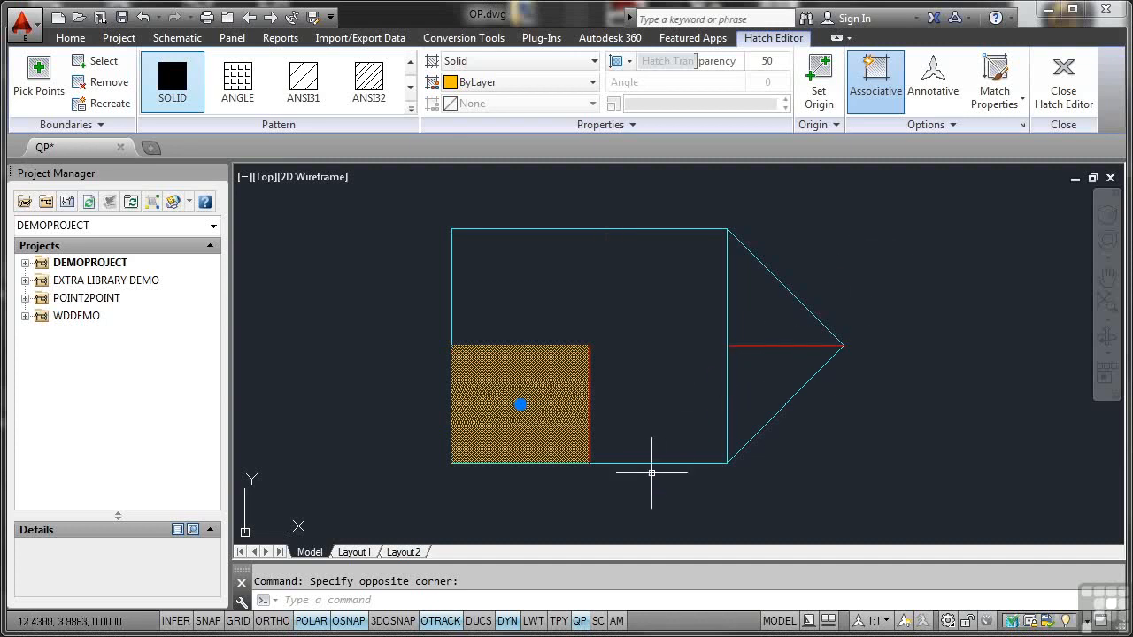
left_click(580, 620)
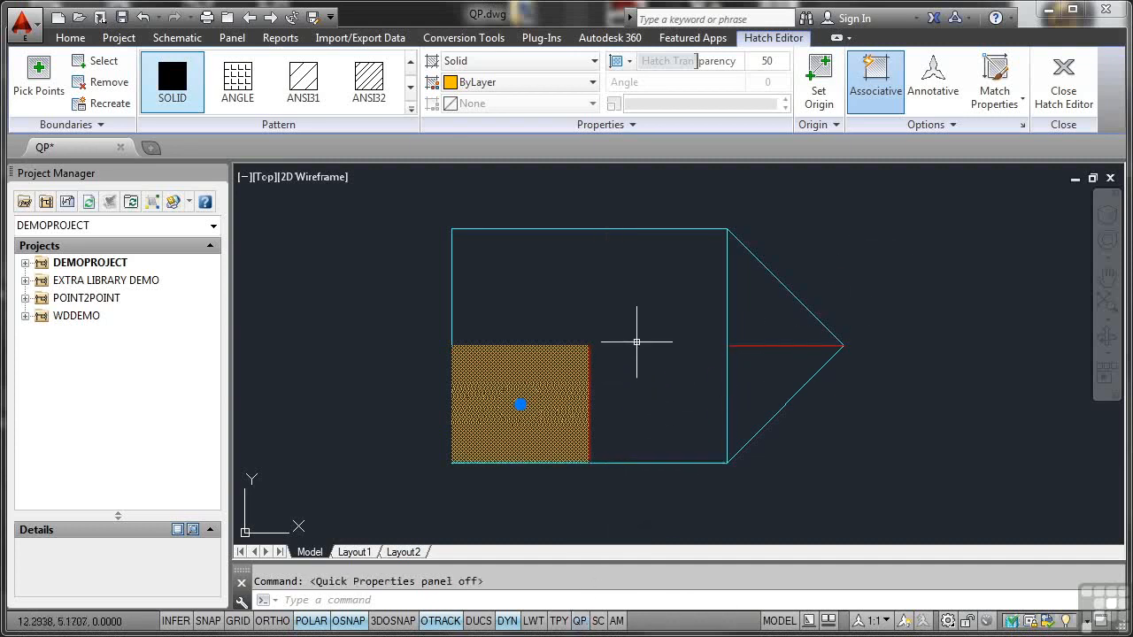
key("Escape")
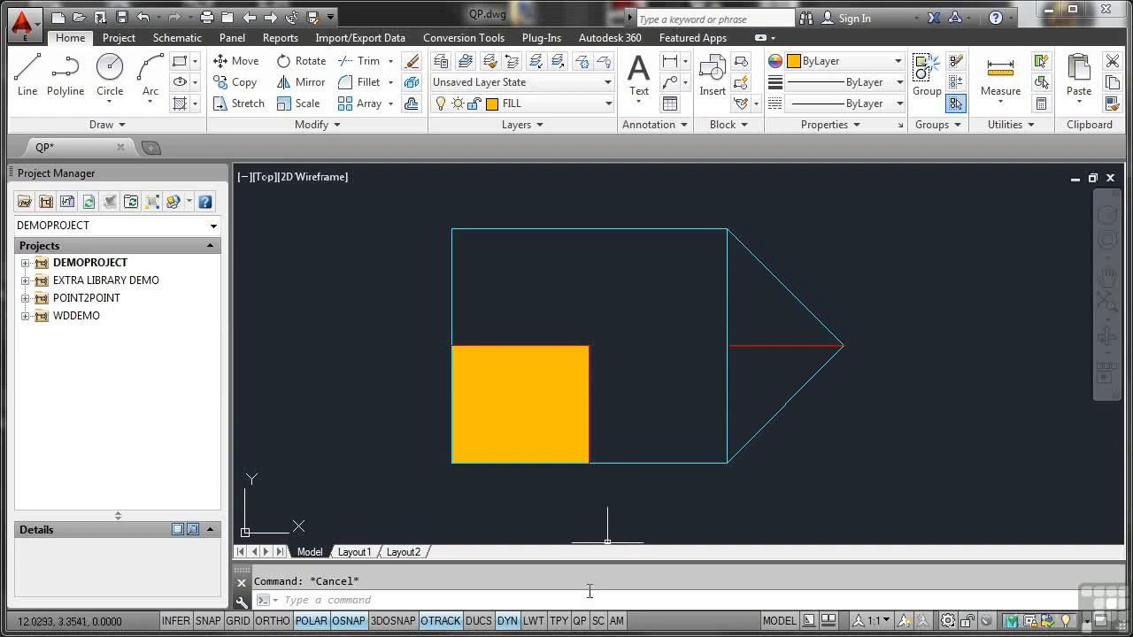
left_click(580, 620)
left_click(580, 620)
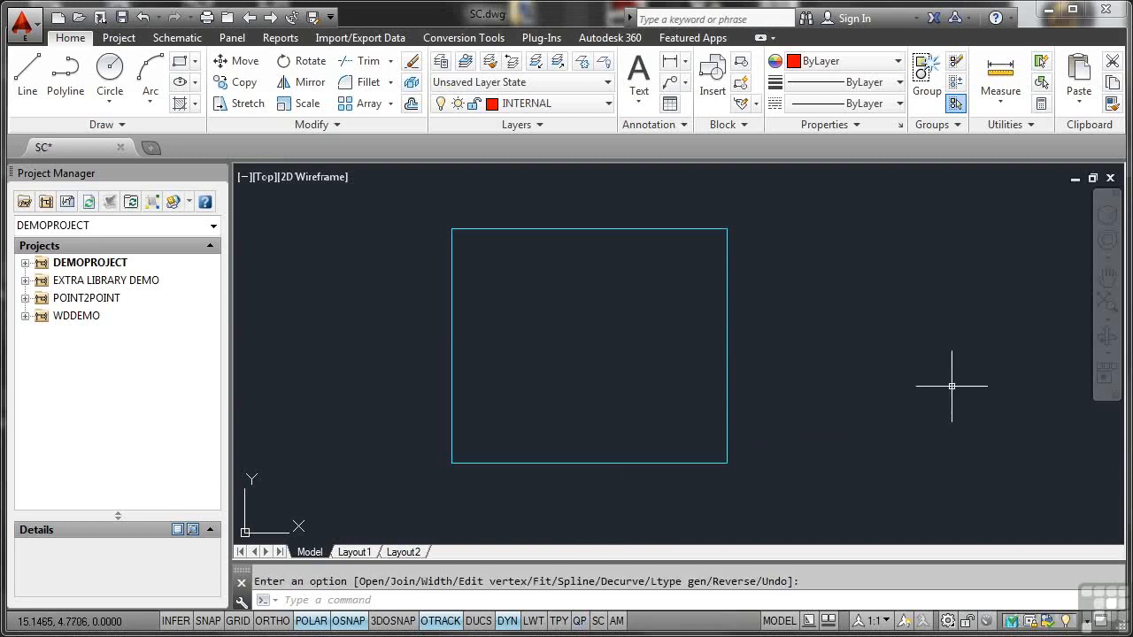
- Turn on selection cycling, check it on the rectangle's lower edge, and turn it off again
left_click(598, 620)
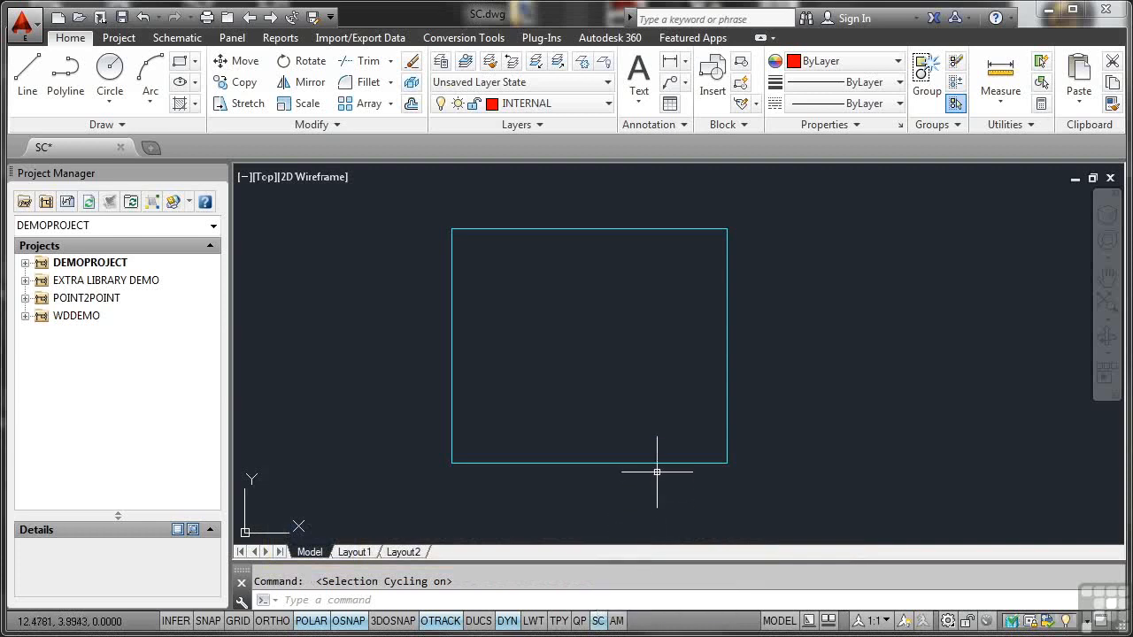
mouse_move(657, 463)
left_click(598, 620)
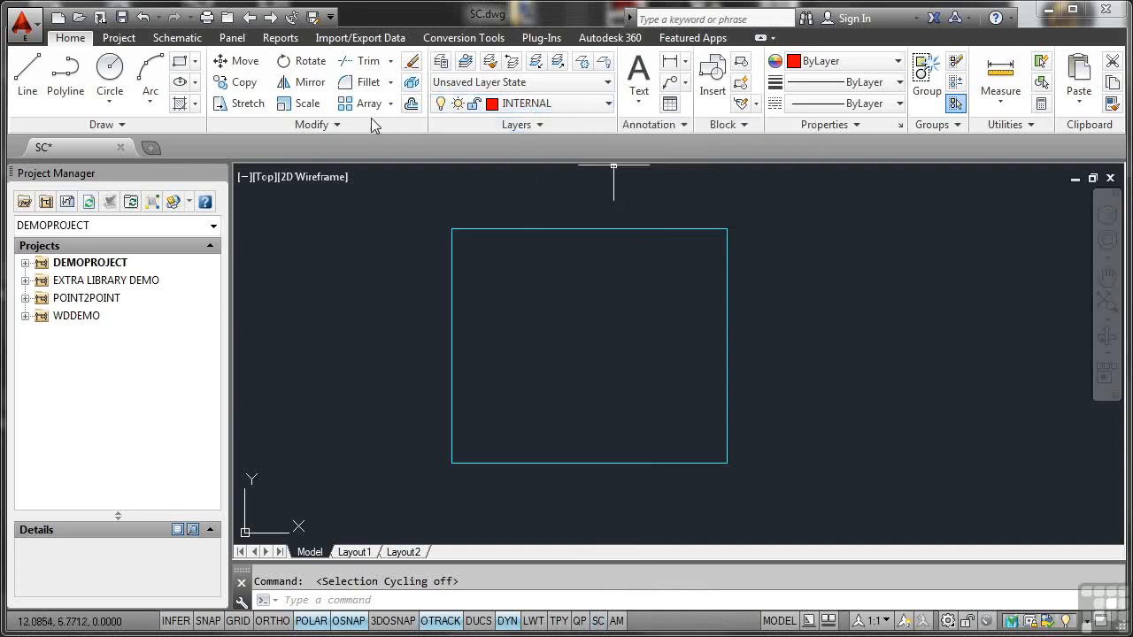
- Draw a 2.5 by 2.1213 rectangle on the INTERNAL layer exactly over the existing one, from its lower-left to its upper-right corner
left_click(180, 61)
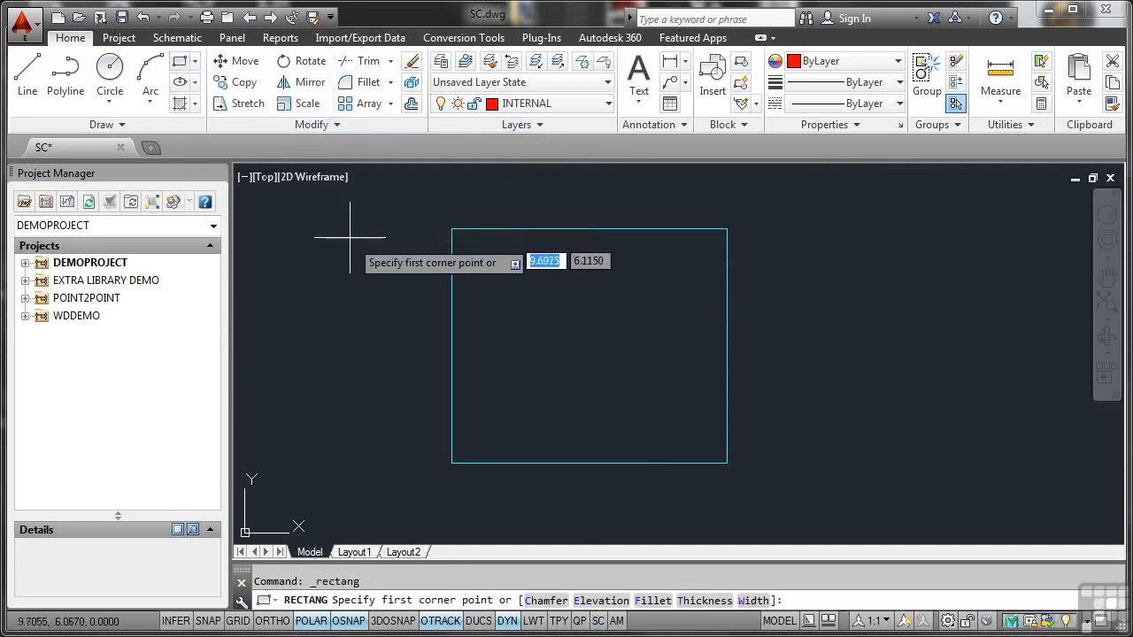
left_click(450, 463)
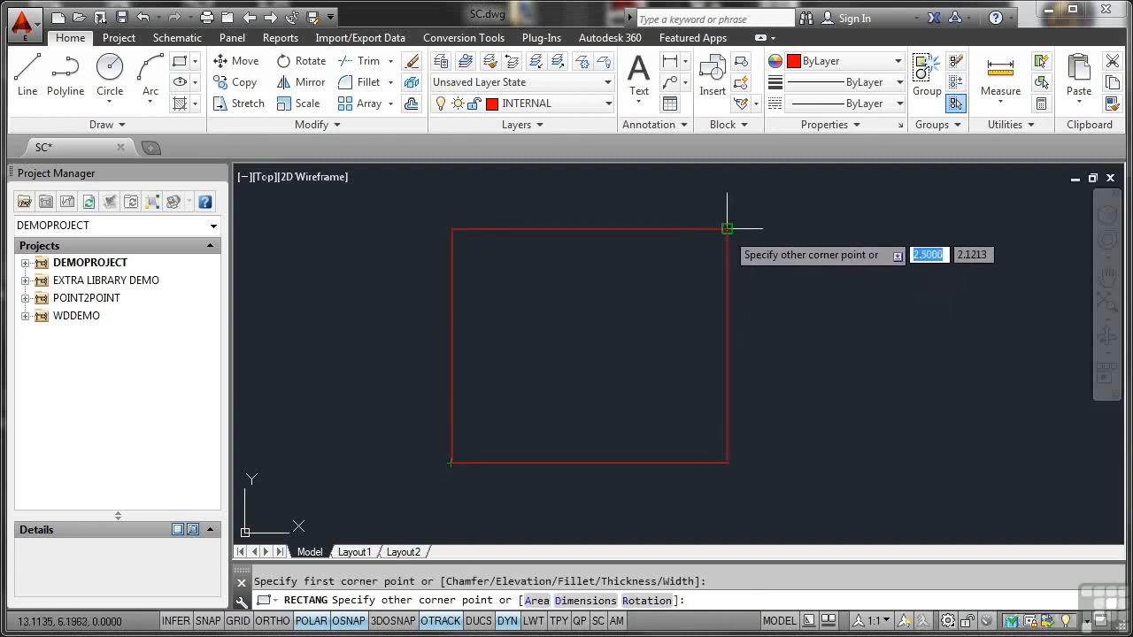
left_click(726, 229)
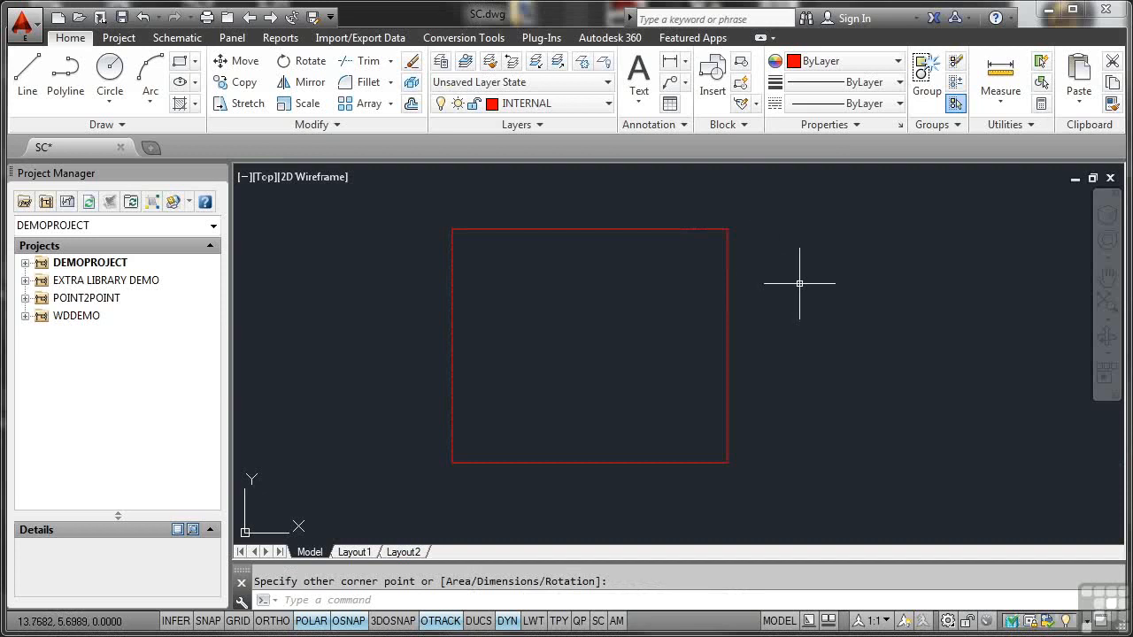
- Erase the topmost of the two overlapping rectangles with selection cycling off, and undo the erasure
left_click(726, 288)
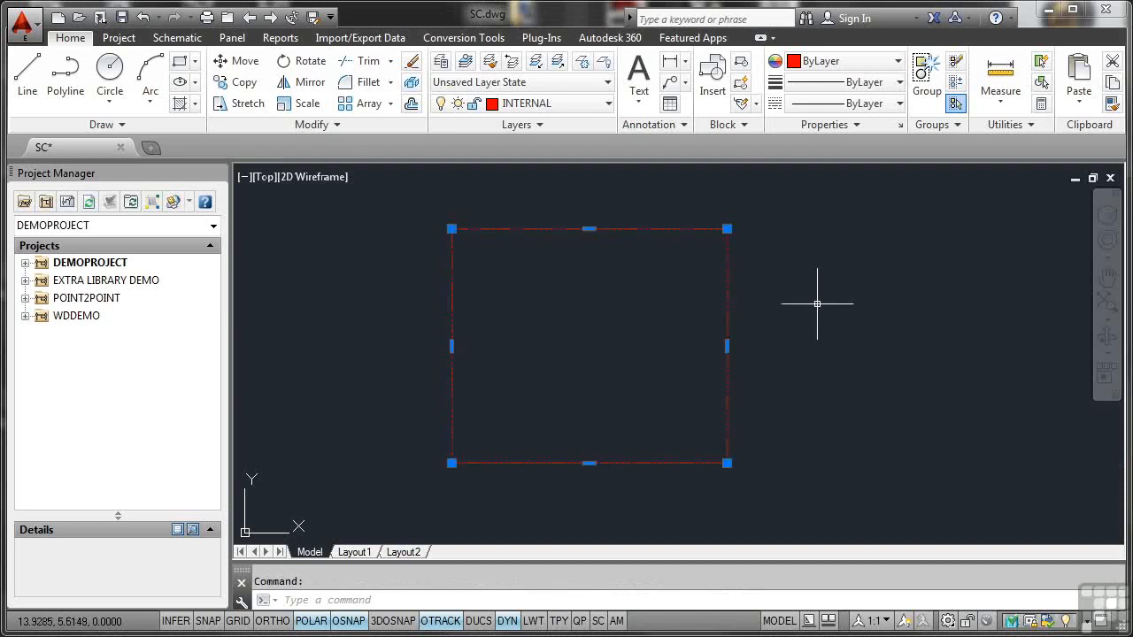
key("Delete")
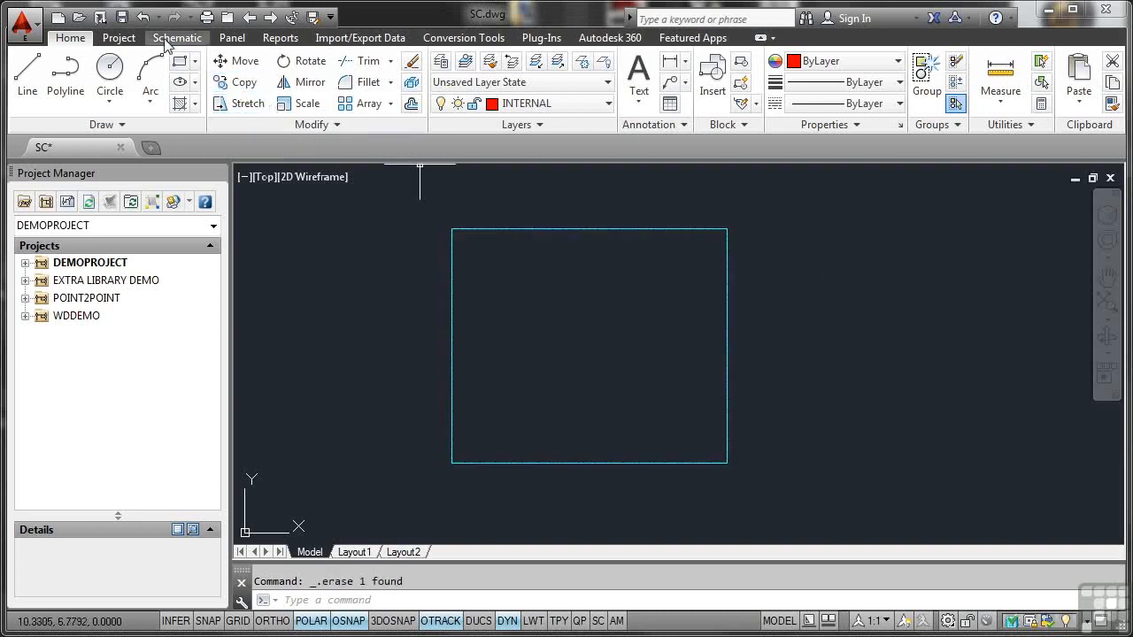
left_click(144, 17)
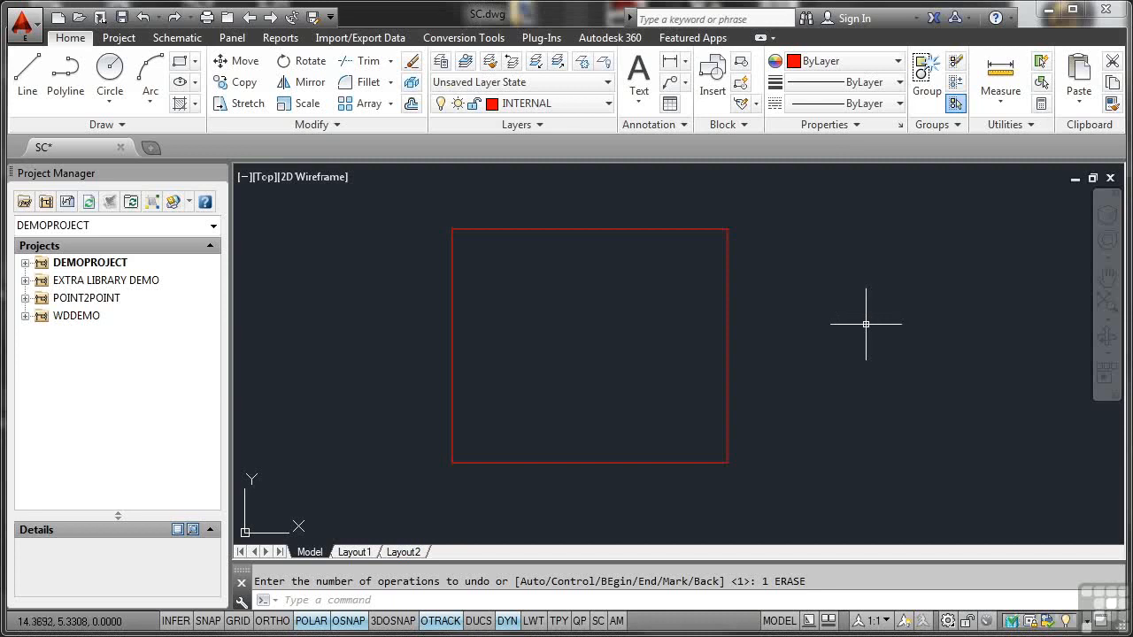
- Turn on selection cycling, erase the cyan polyline chosen from the overlapping rectangles, and undo the erasure
left_click(598, 622)
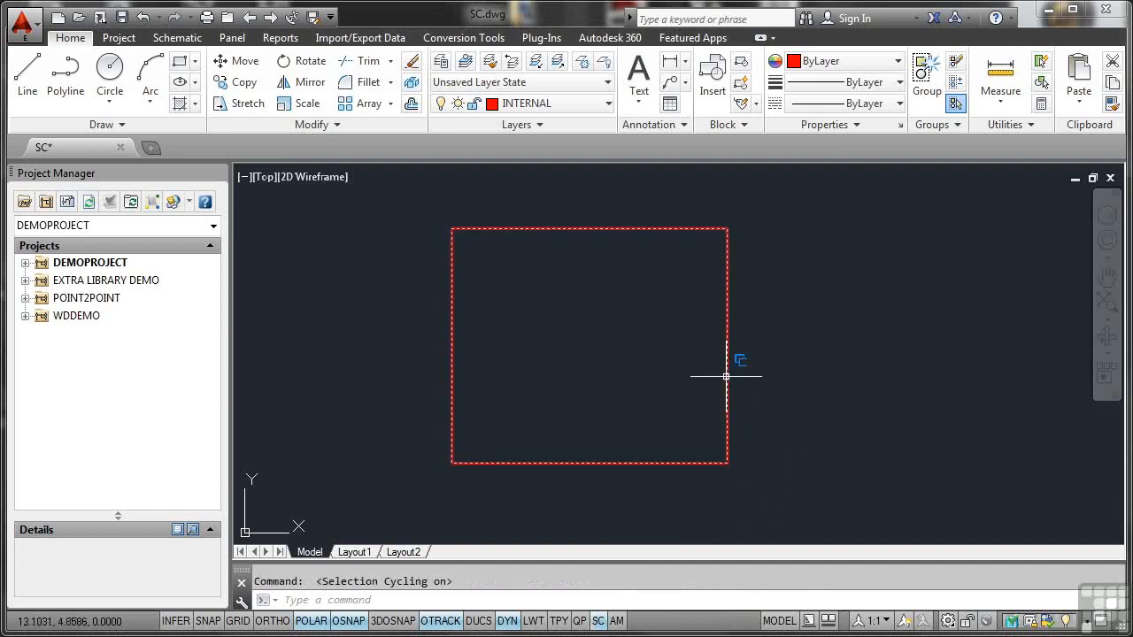
mouse_move(726, 376)
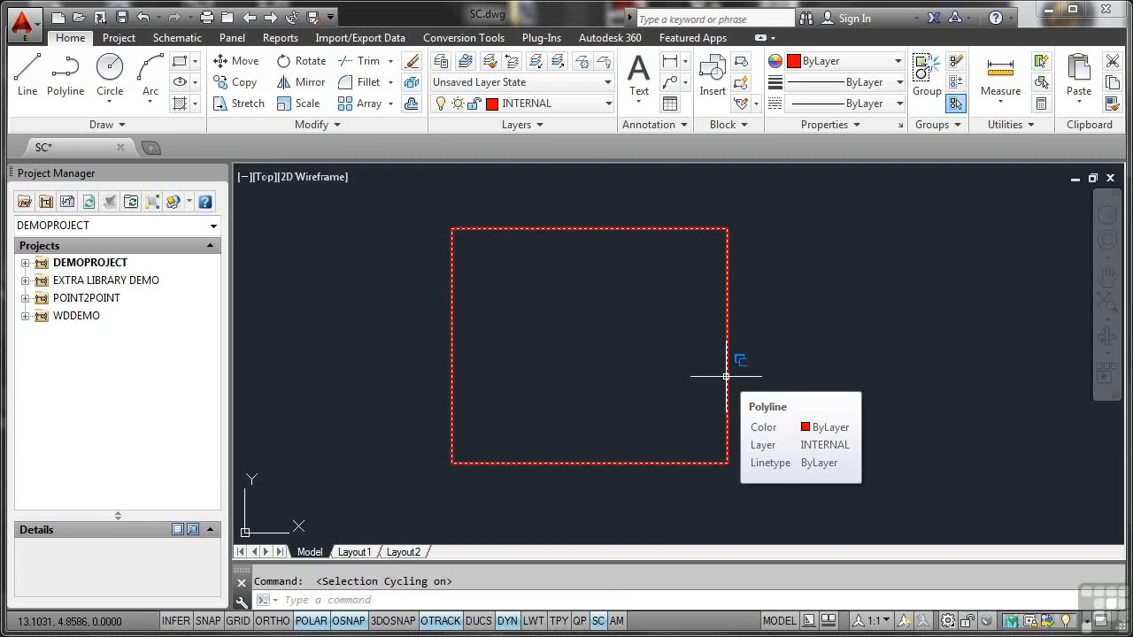
left_click(725, 376)
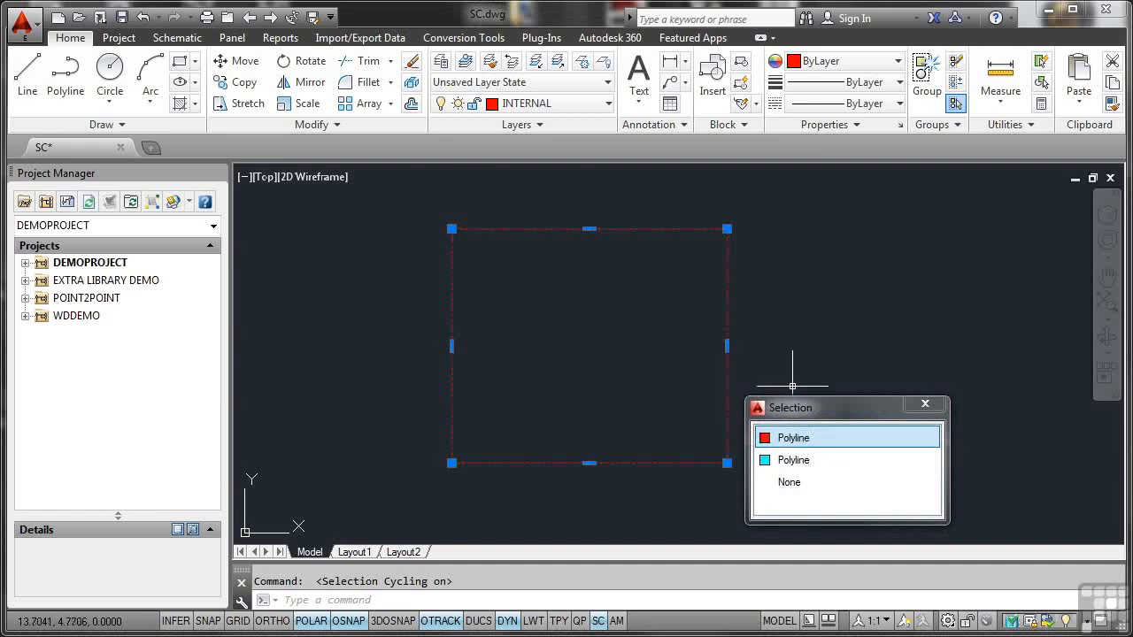
left_click(794, 460)
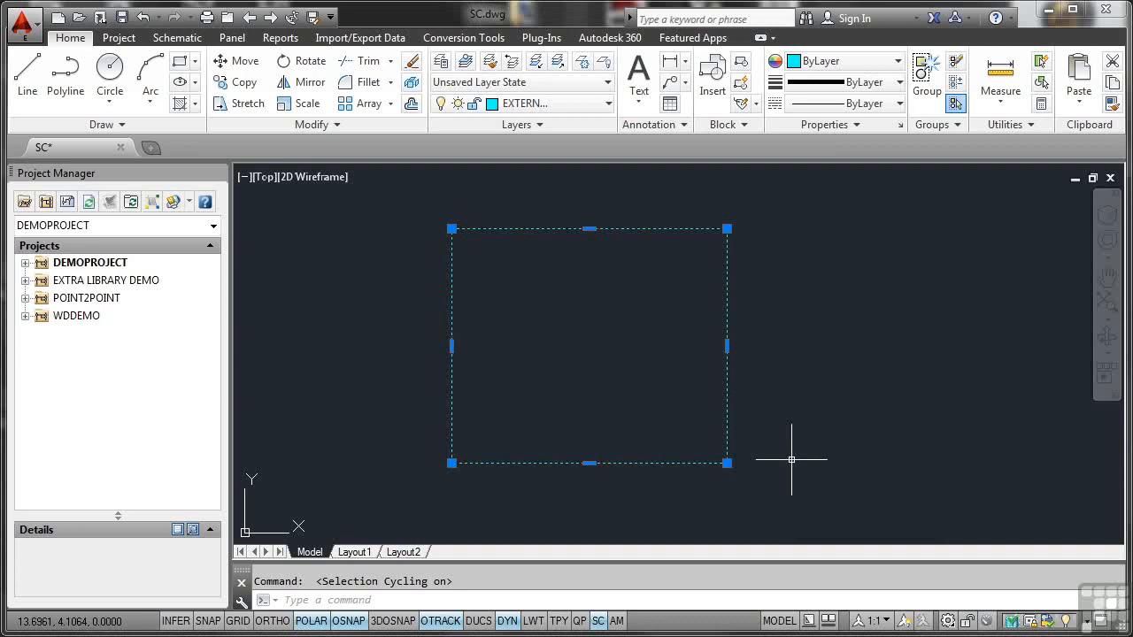
key("Delete")
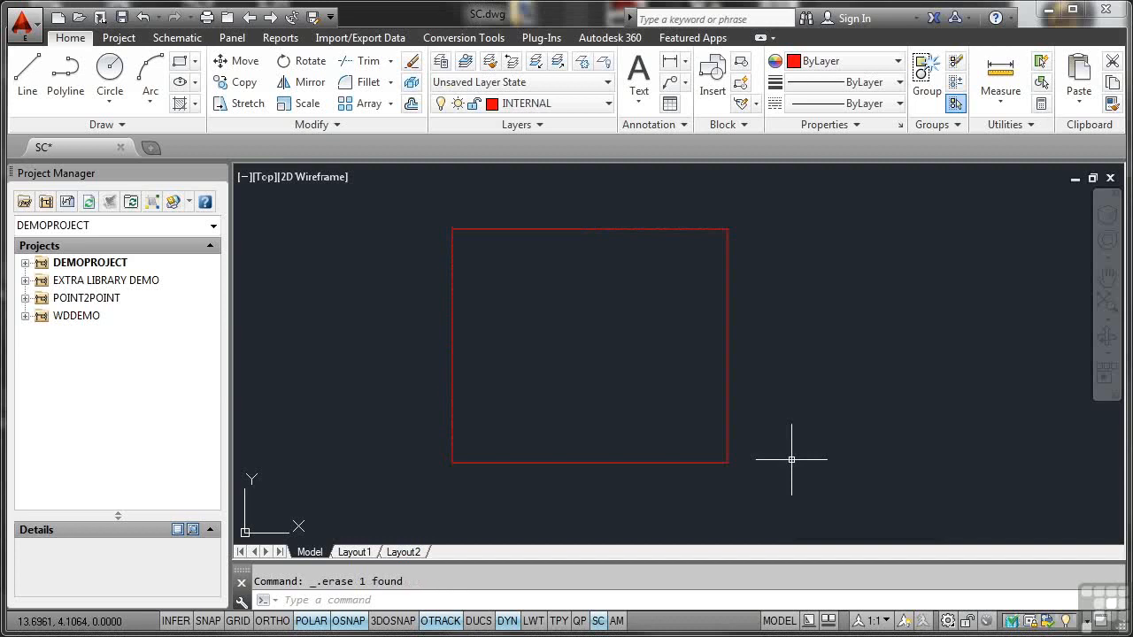
left_click(143, 17)
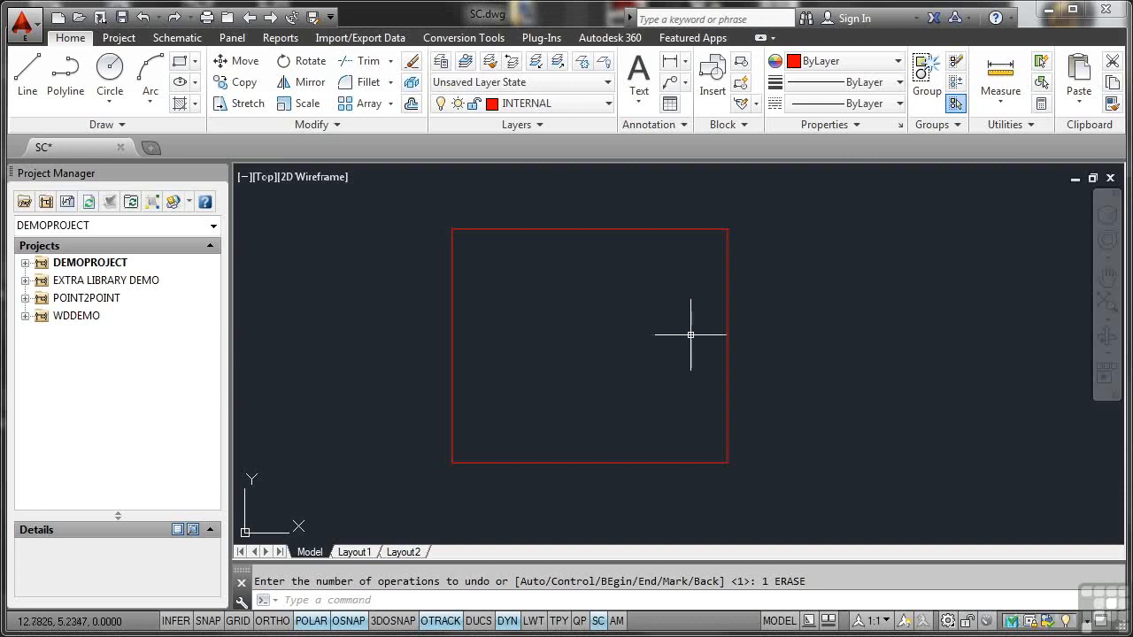
- Erase the red polyline chosen from the selection cycling list at the rectangles' right edge, and undo the erasure
mouse_move(726, 327)
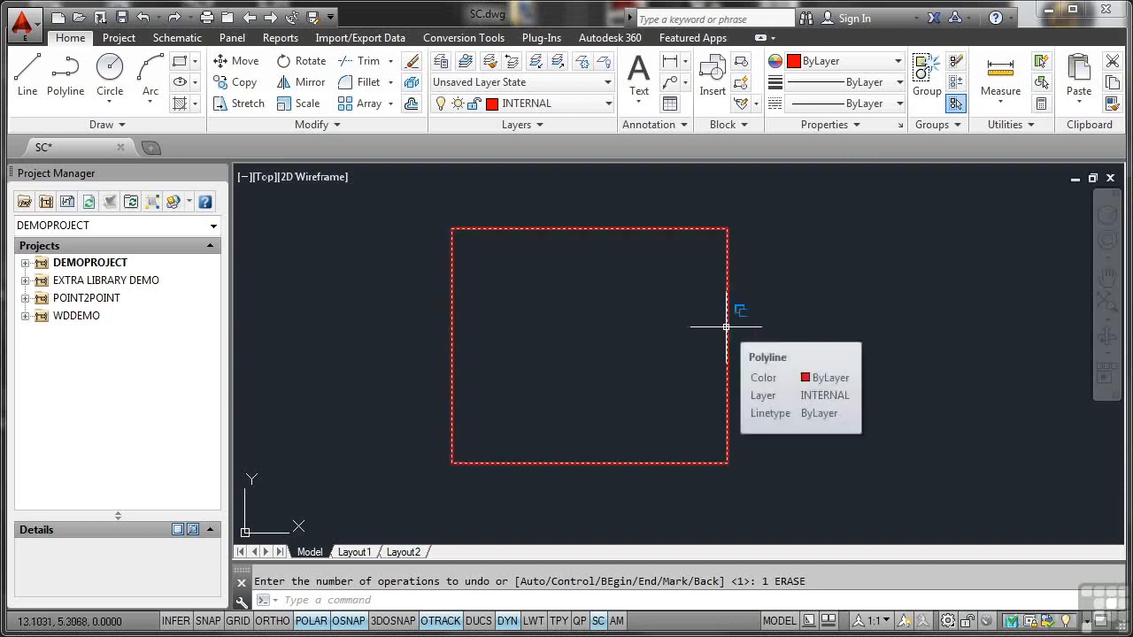
left_click(726, 327)
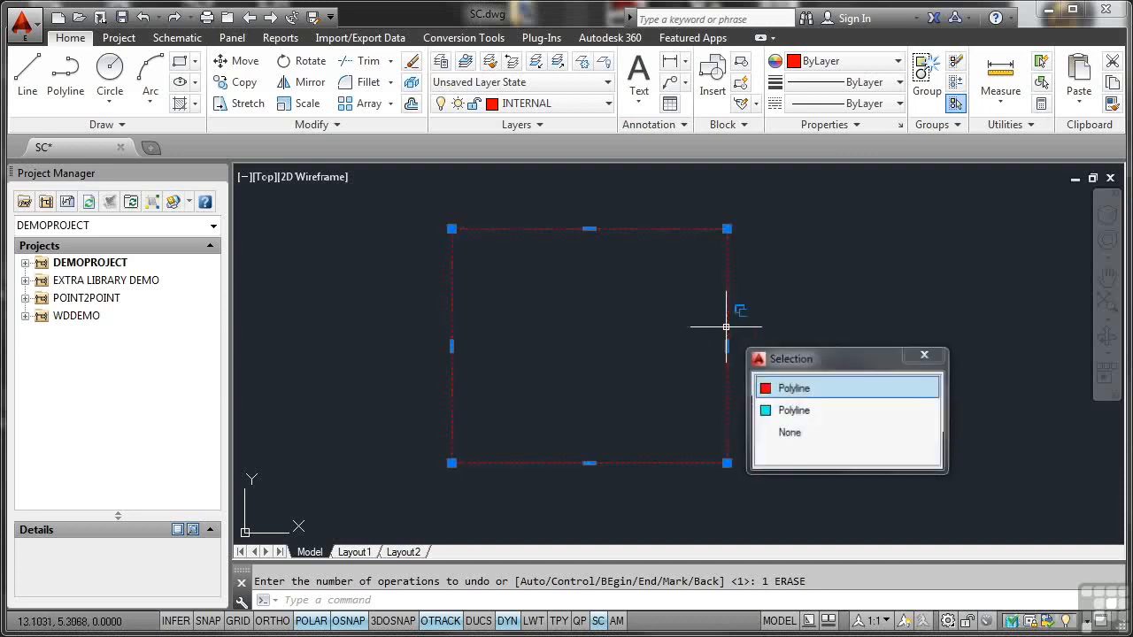
left_click(787, 389)
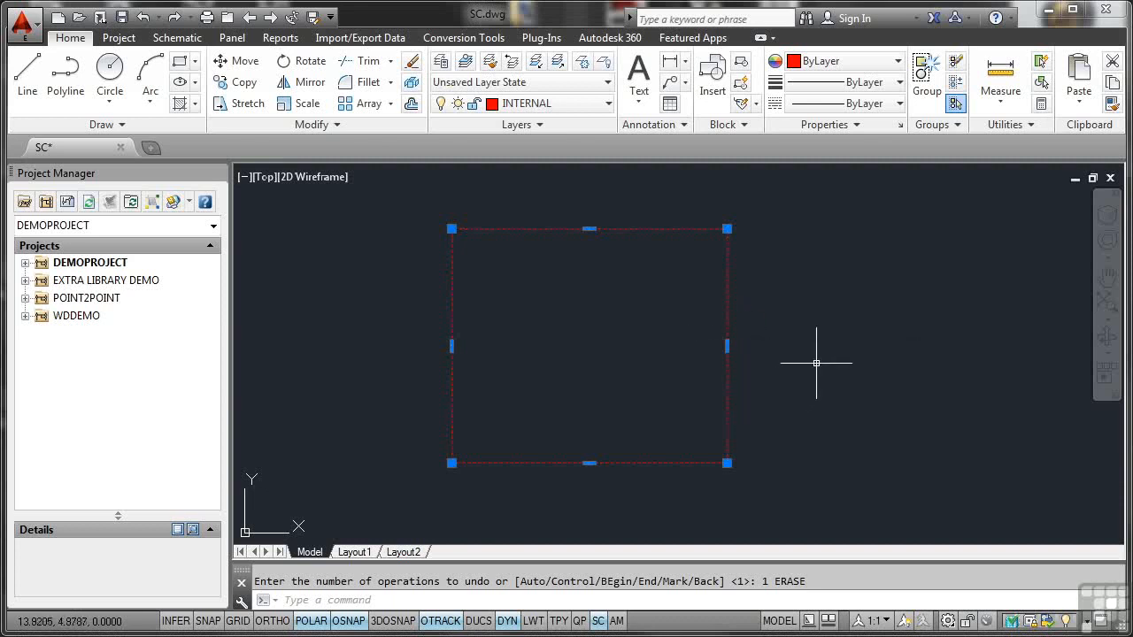
key("Delete")
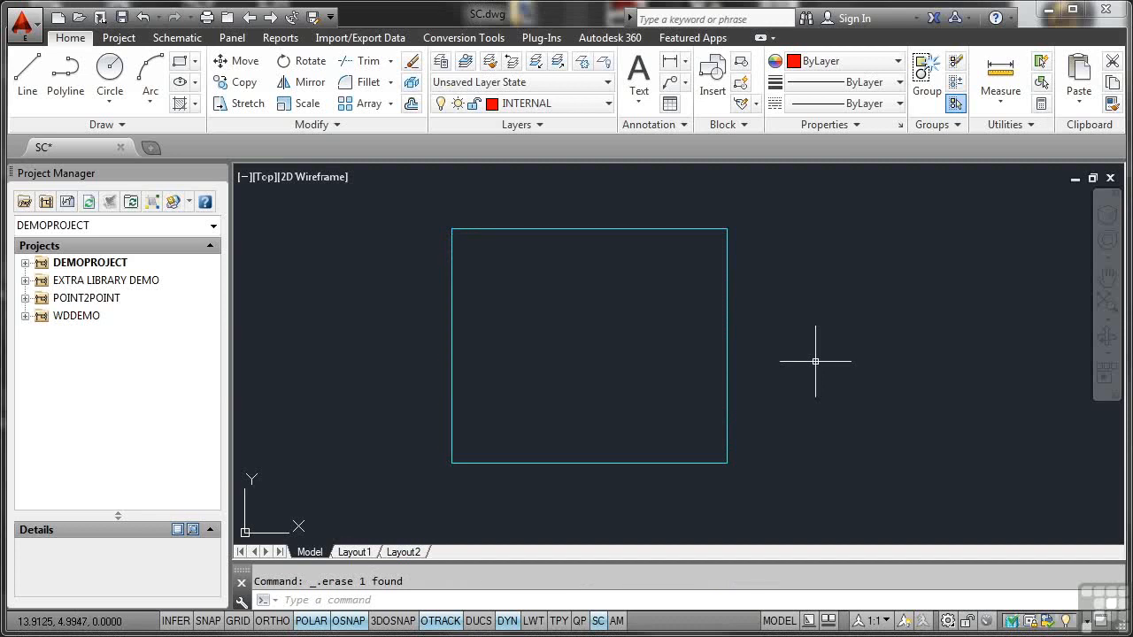
left_click(144, 18)
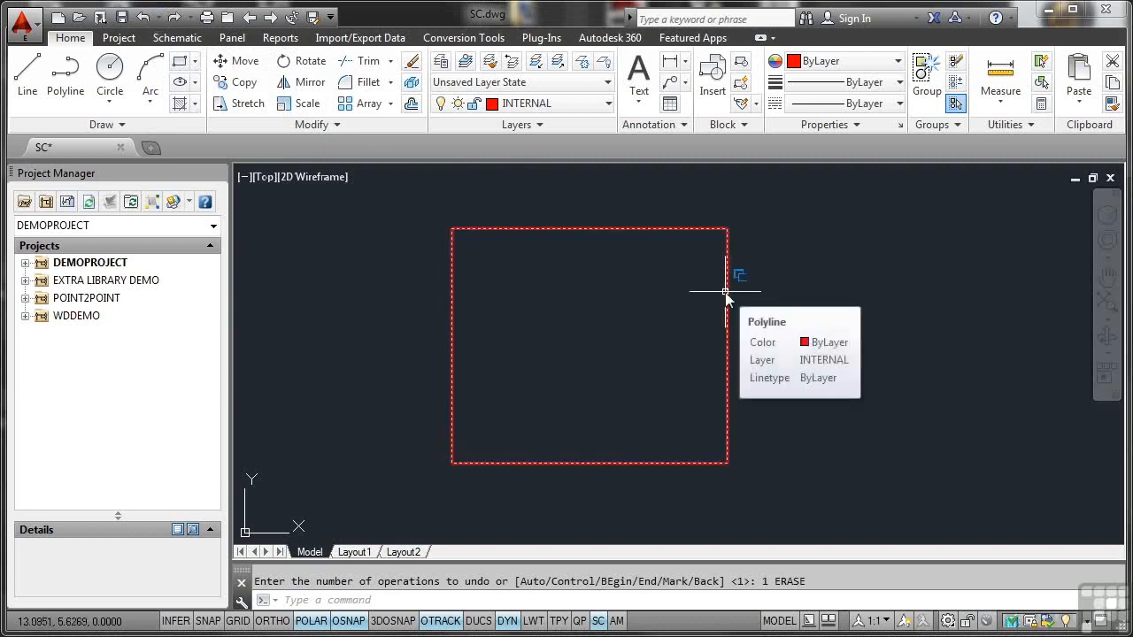
- Erase the cyan polyline from the overlapping rectangles using selection cycling, and check the remaining rectangle's right edge for overlaps
left_click(725, 291)
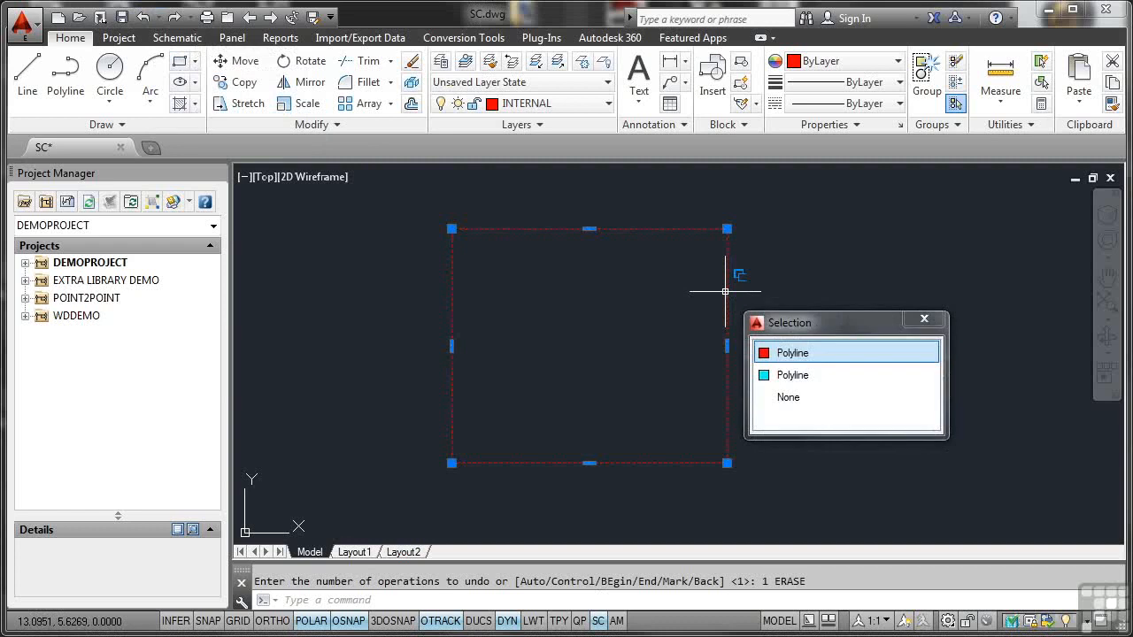
left_click(785, 375)
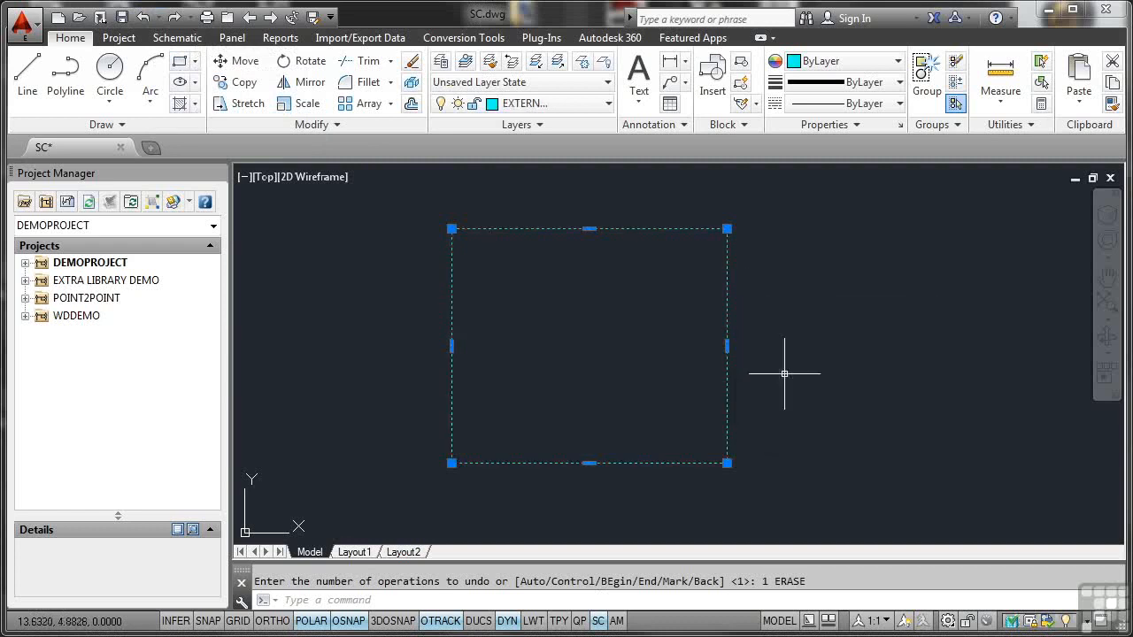
key("Delete")
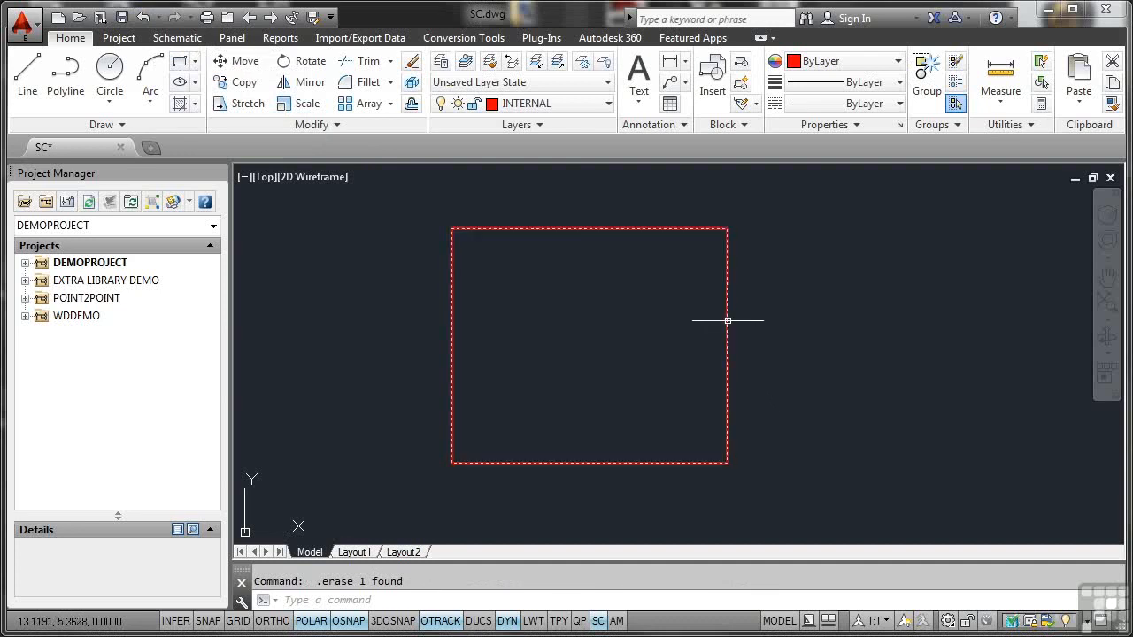
mouse_move(728, 320)
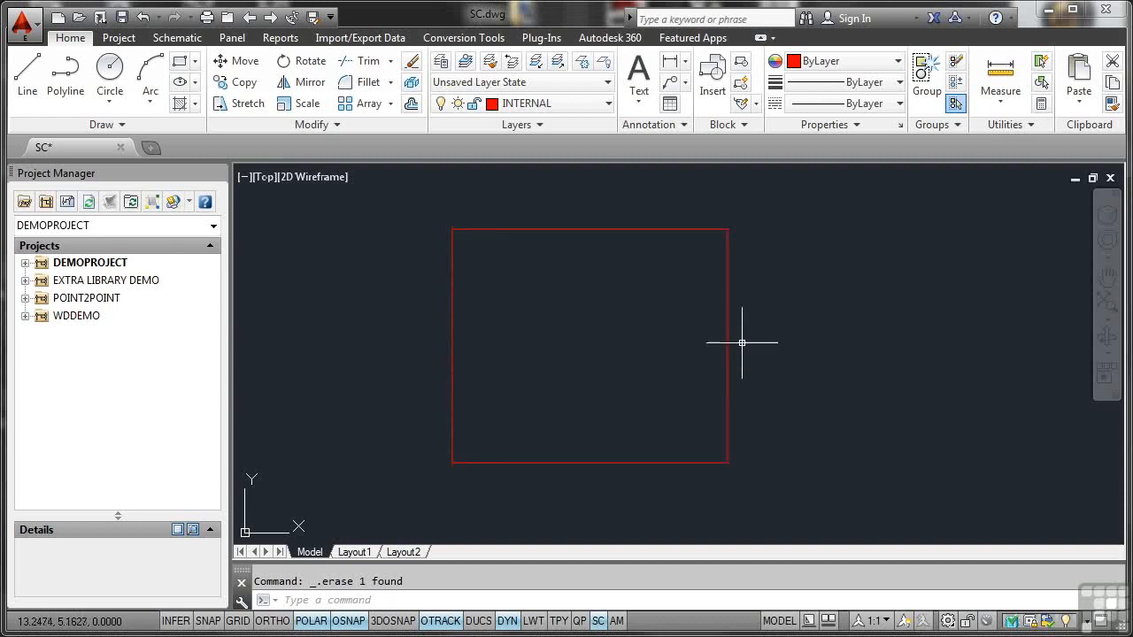
- Review the selection cycling options in the drafting settings, accept them as they are, and turn selection cycling off
right_click(599, 621)
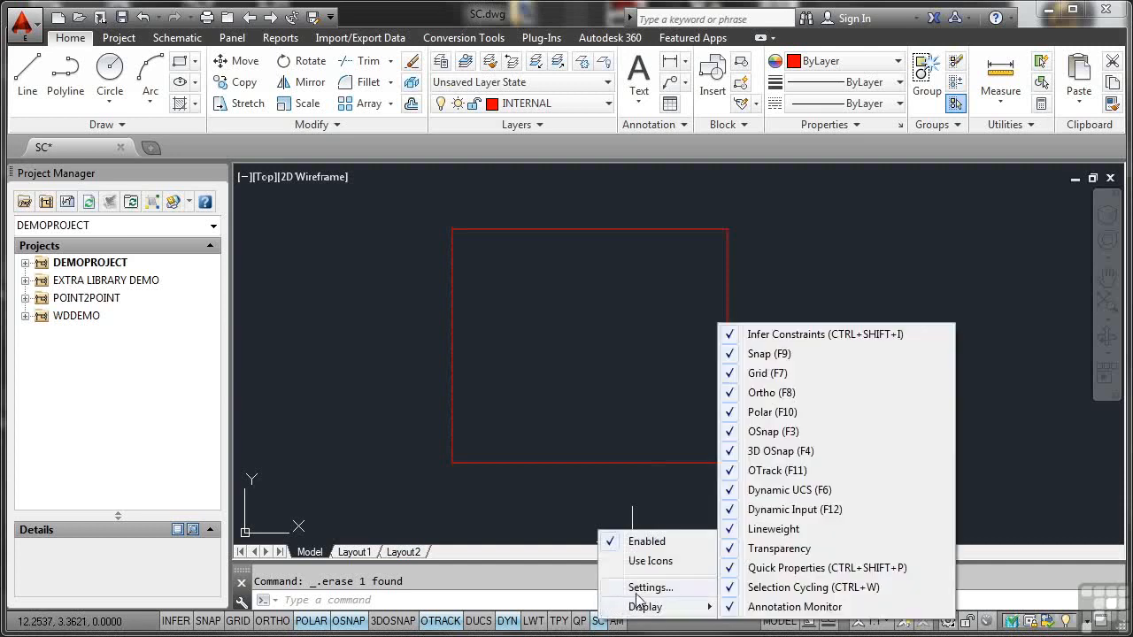
left_click(638, 590)
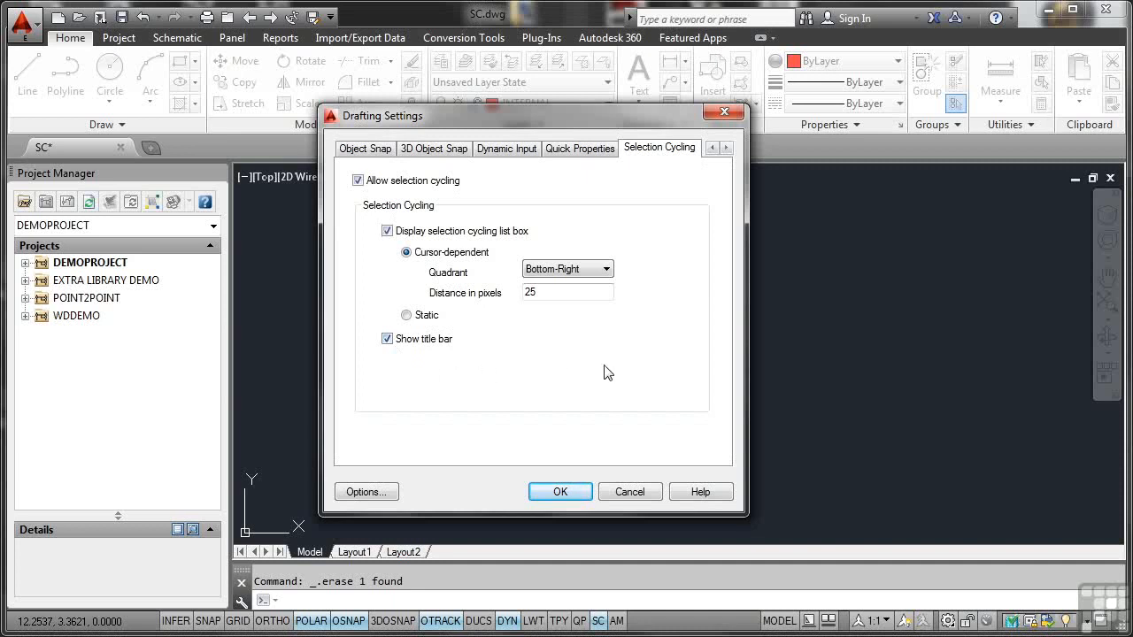
left_click(563, 492)
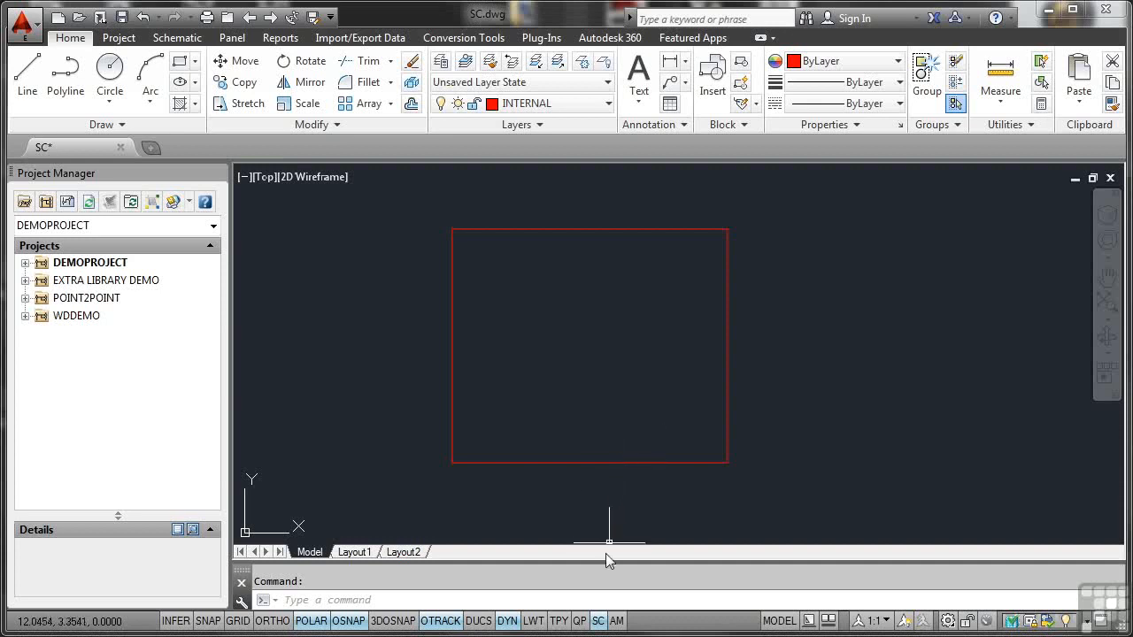
left_click(598, 623)
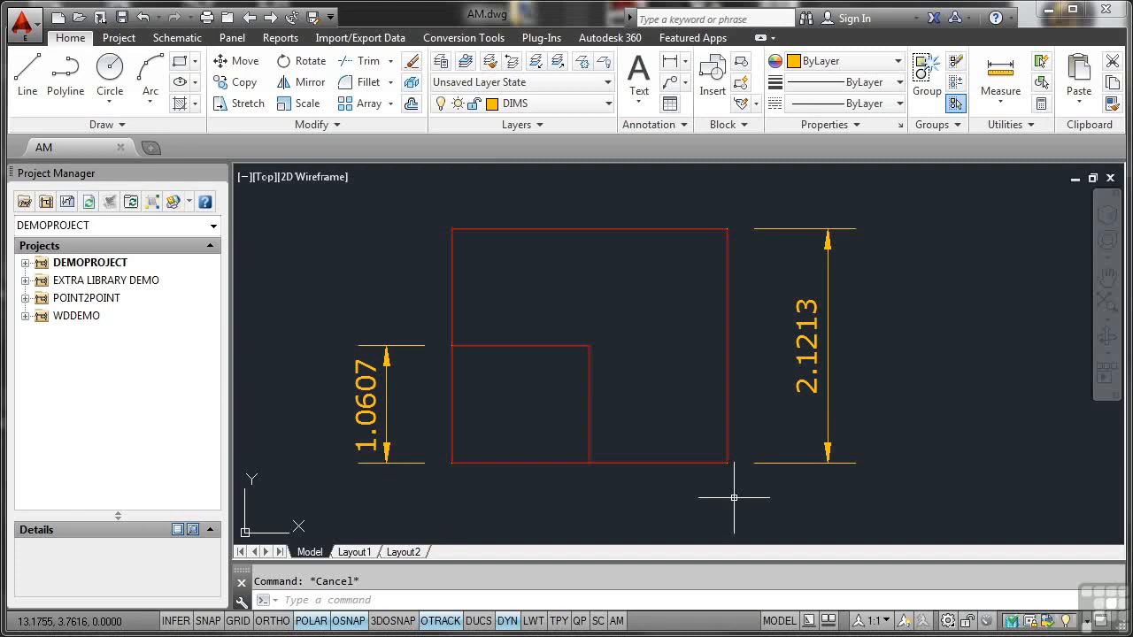
- Toggle the annotation monitor on and off in the AM drawing, and try erasing the larger rectangle before undoing it
left_click(617, 621)
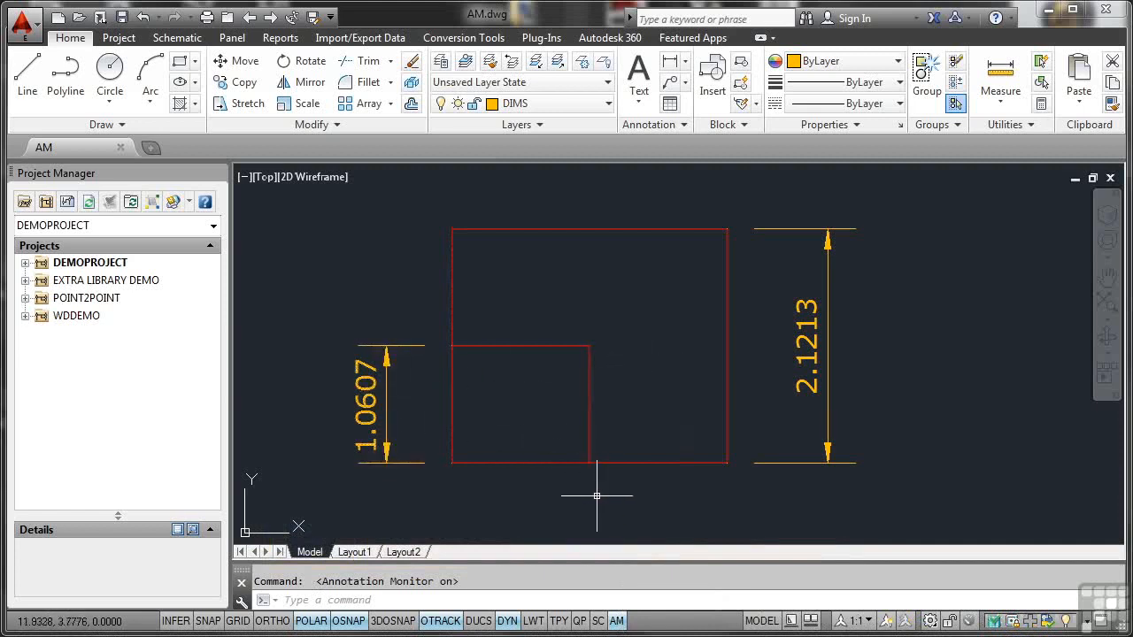
left_click(617, 620)
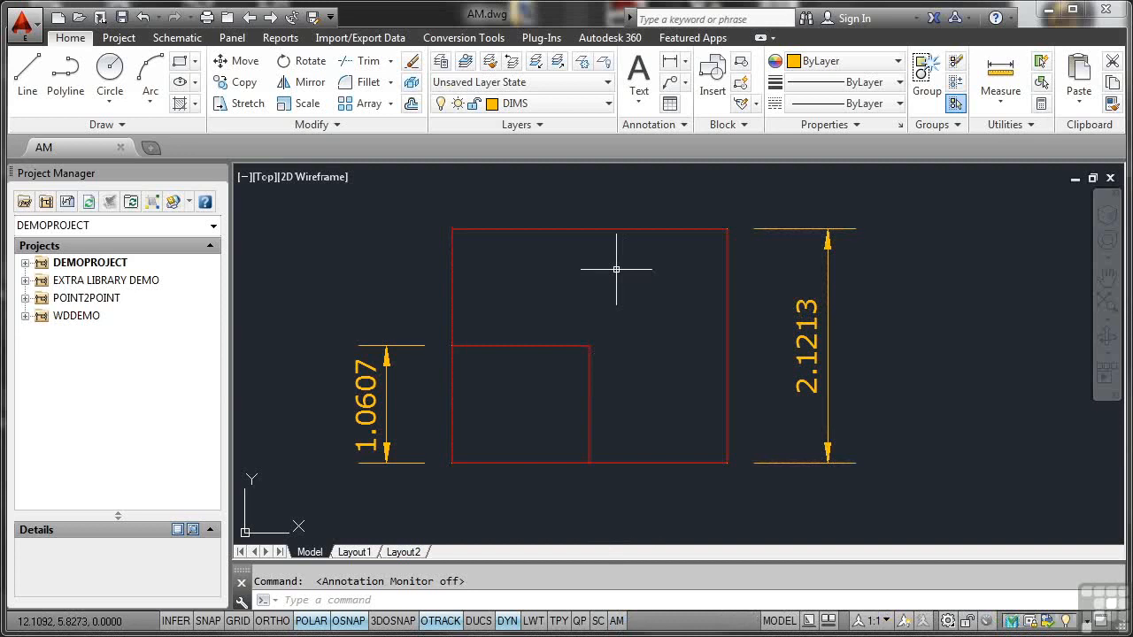
left_click(609, 229)
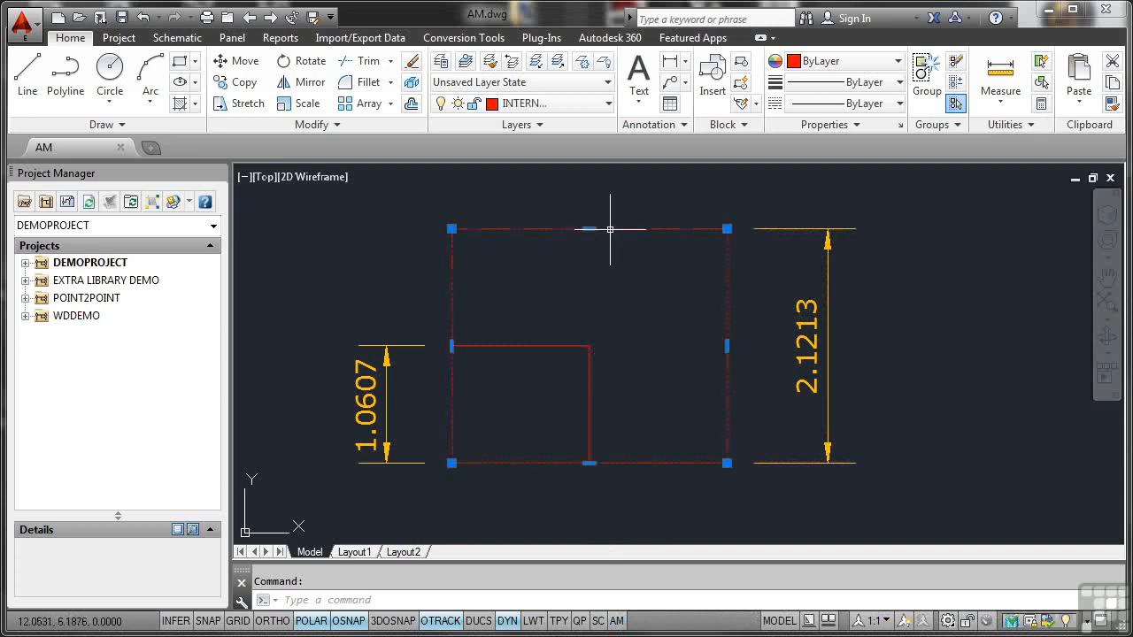
key("Delete")
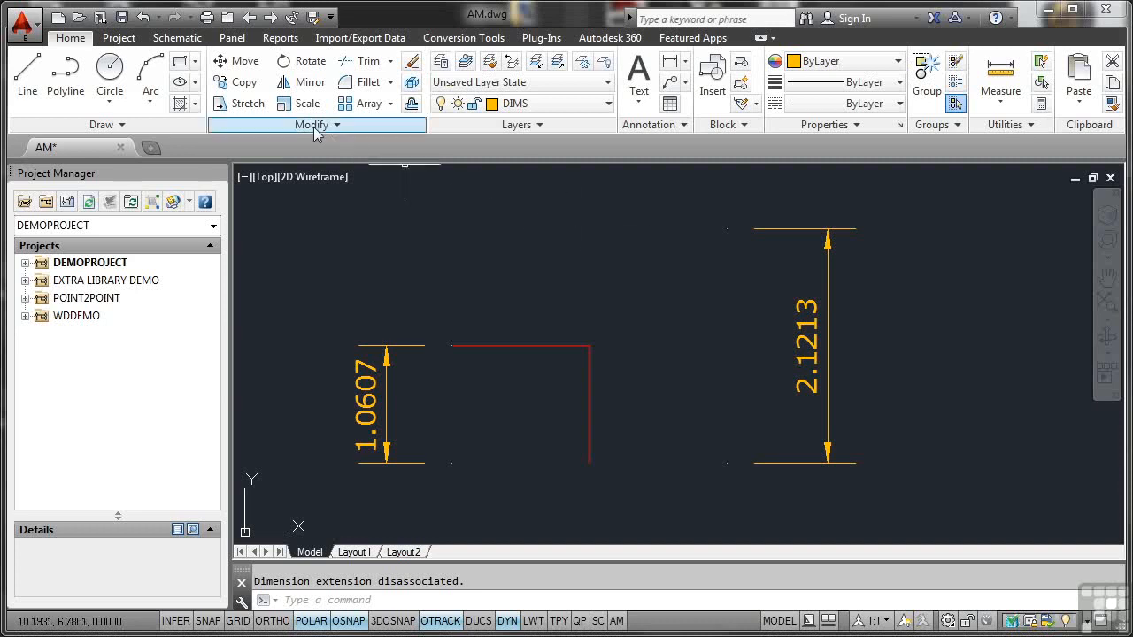
left_click(143, 19)
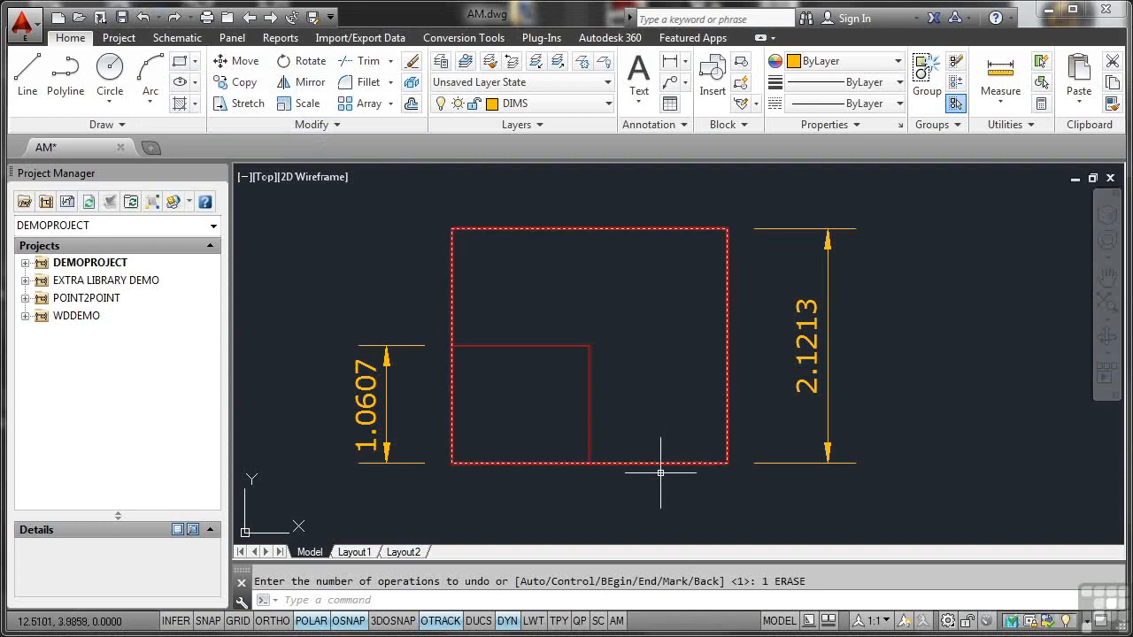
- Turn on the annotation monitor and erase the larger rectangle
left_click(616, 621)
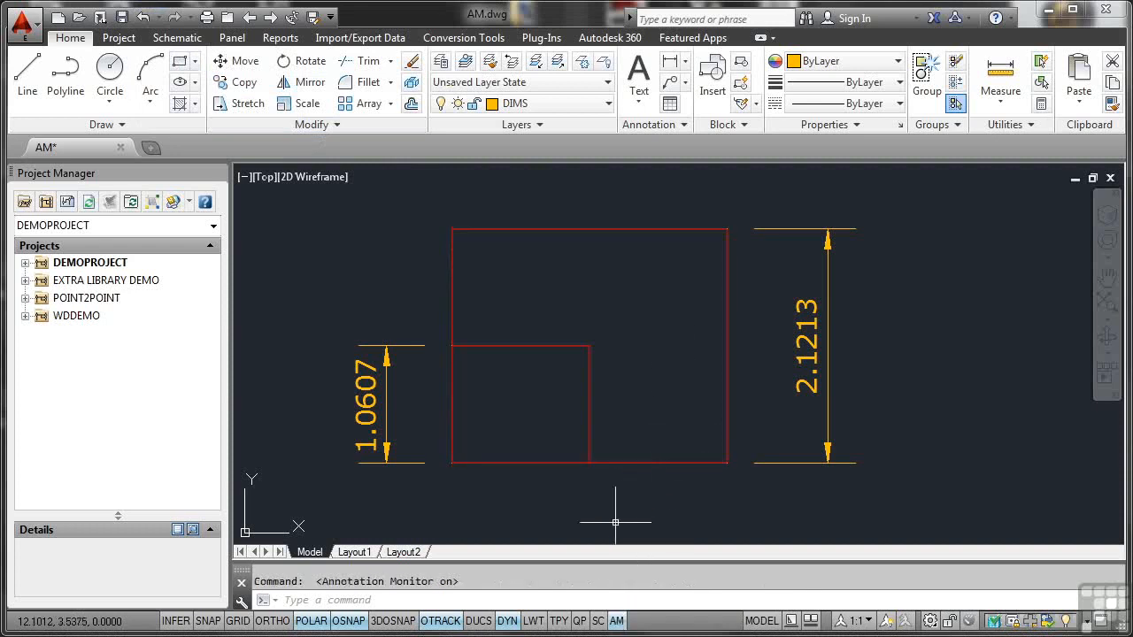
left_click(632, 229)
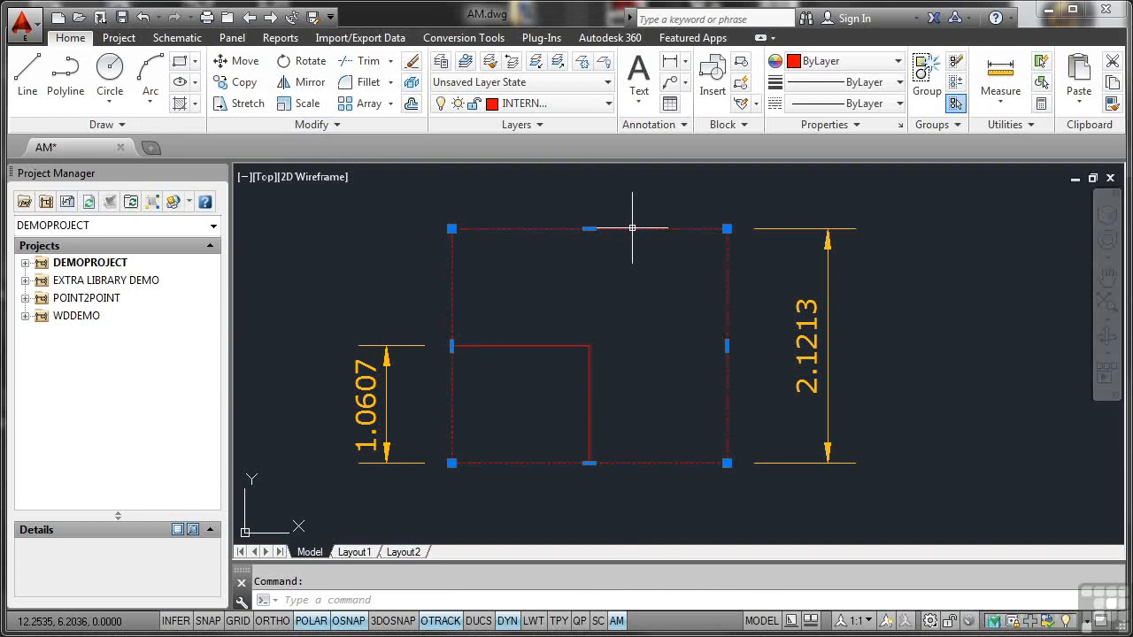
key("Delete")
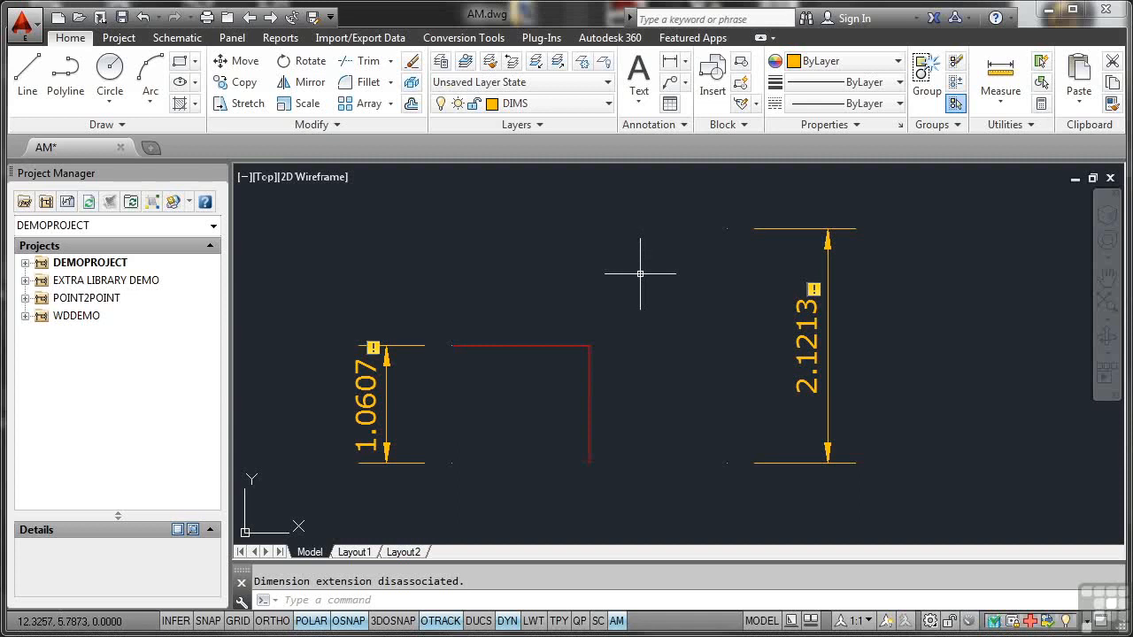
- View the alert options on the 2.1213 dimension without choosing one, and undo the erasure of the larger rectangle
left_click(814, 289)
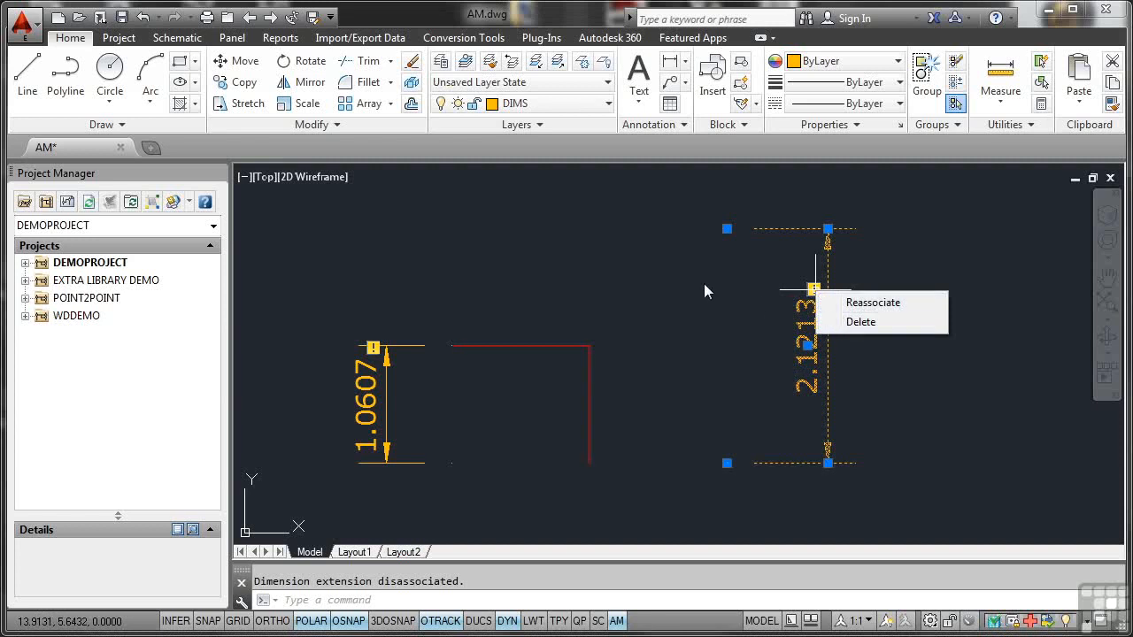
key("Escape")
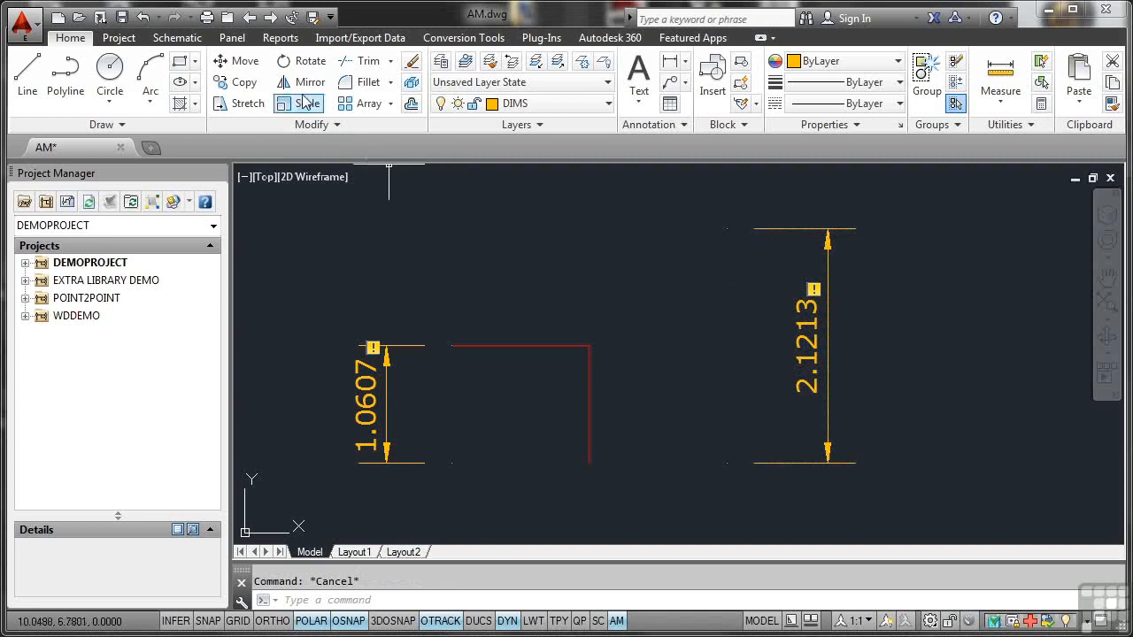
left_click(143, 16)
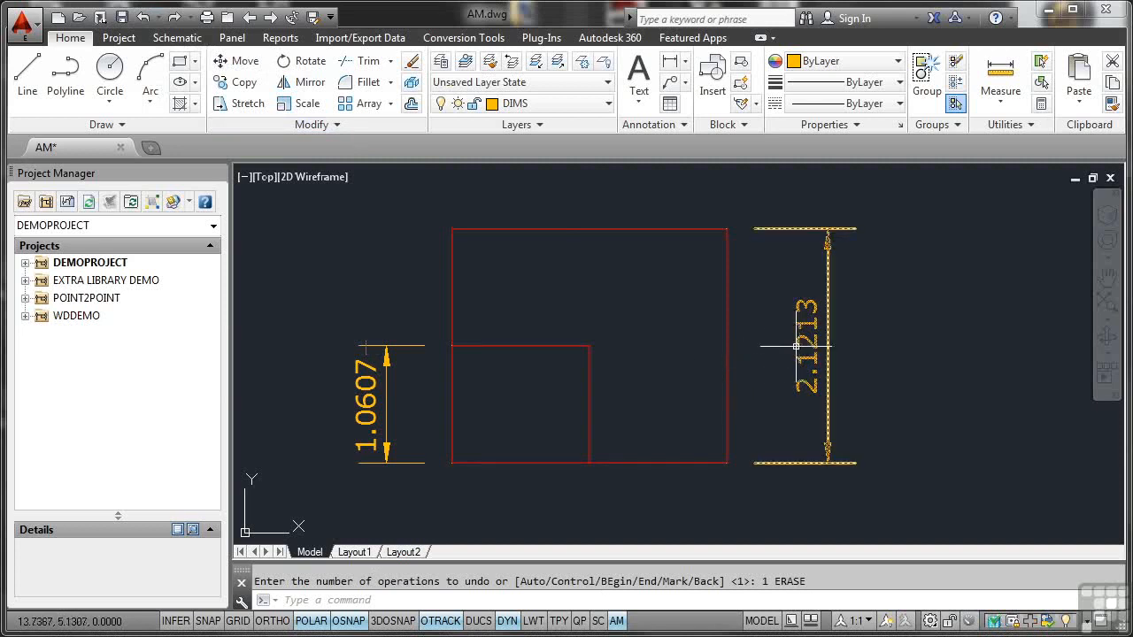
- Erase the horizontal and vertical inner lines that form the small rectangle inside the larger one
mouse_move(725, 356)
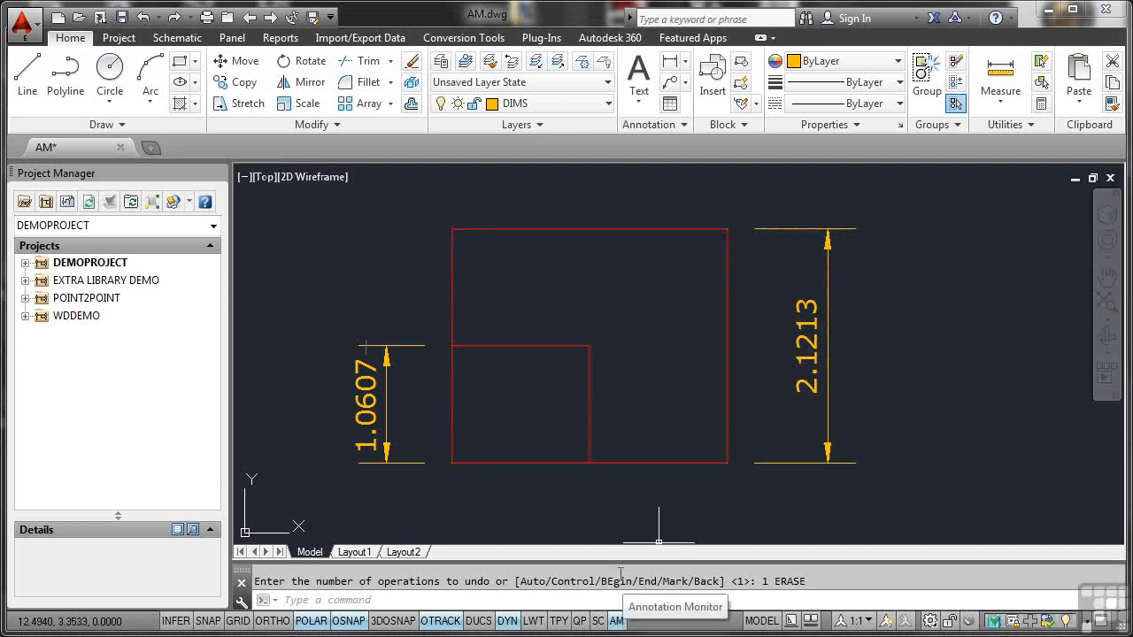
left_click(512, 346)
left_click(589, 388)
key("Delete")
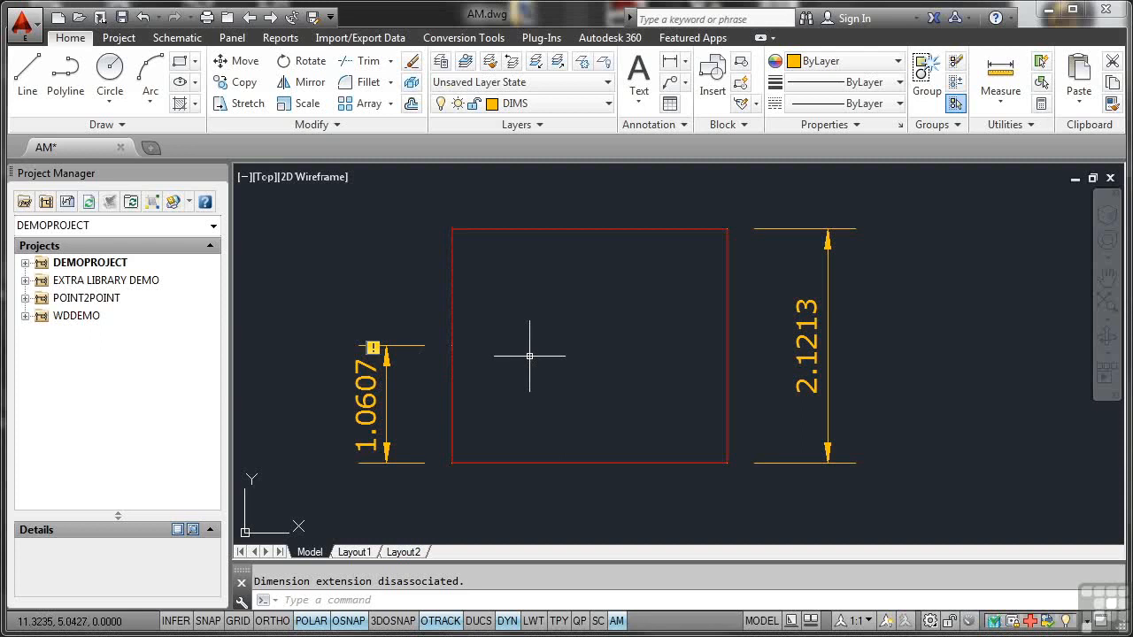
- Reassociate the flagged 1.0607 dimension with the lower-left and upper-left corners of the large rectangle
left_click(373, 347)
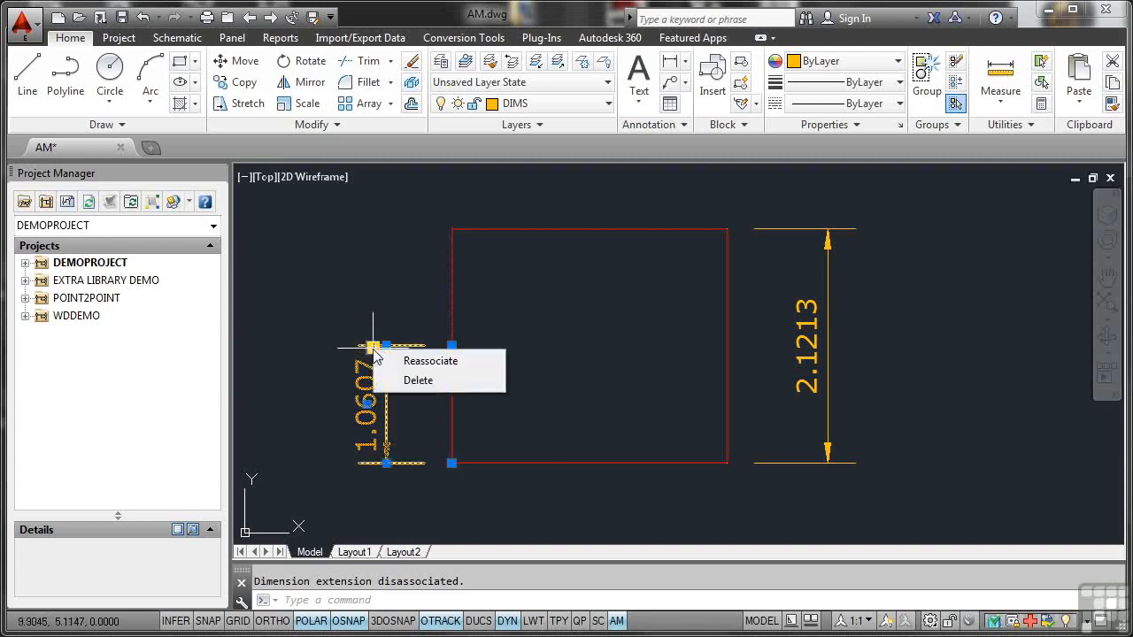
left_click(430, 361)
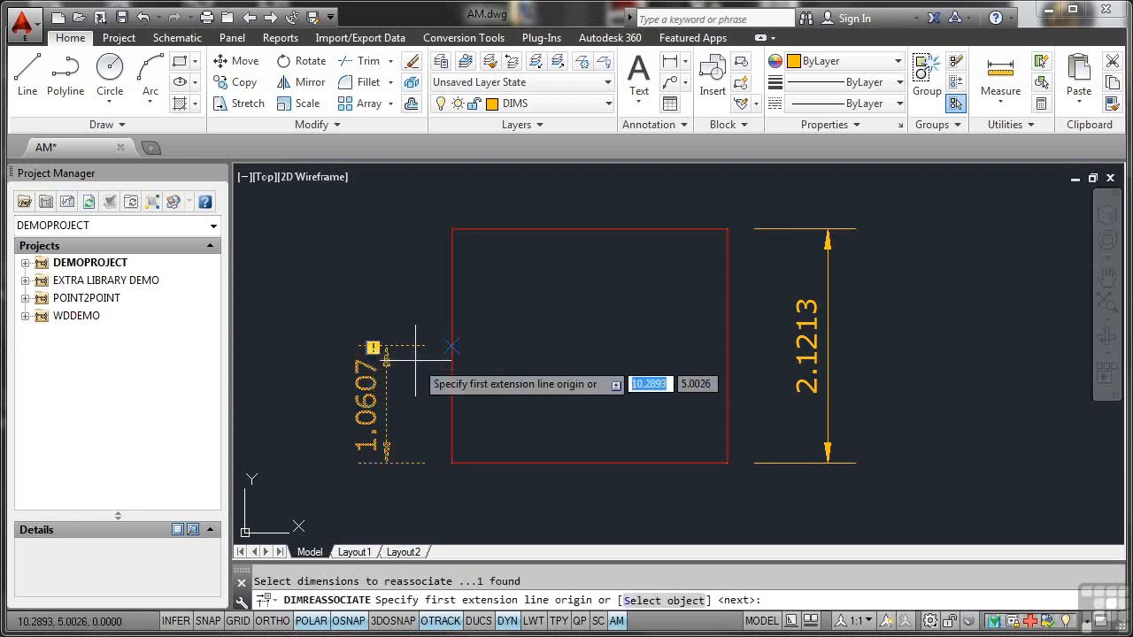
left_click(452, 462)
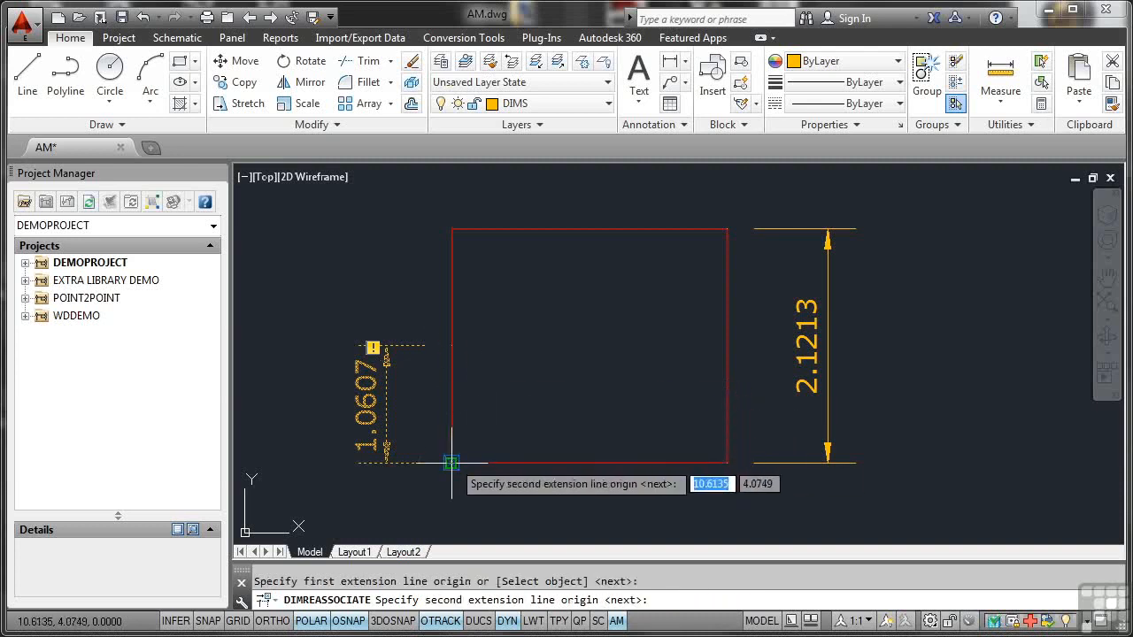
left_click(451, 228)
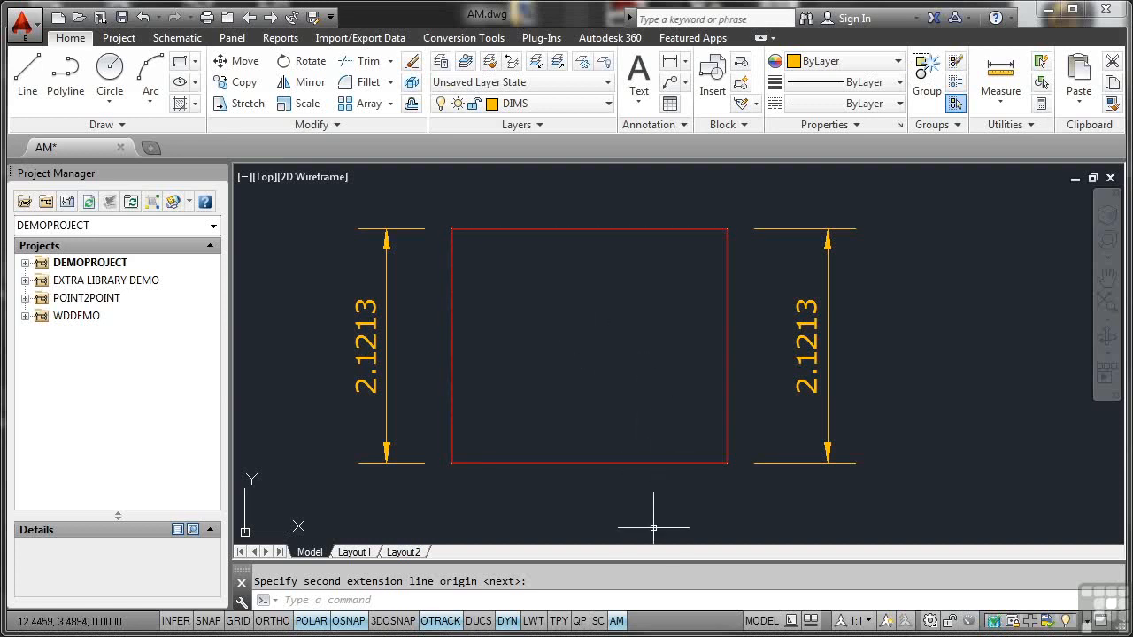
- View the annotation monitor's status bar options without changing any, and turn the annotation monitor off
right_click(618, 623)
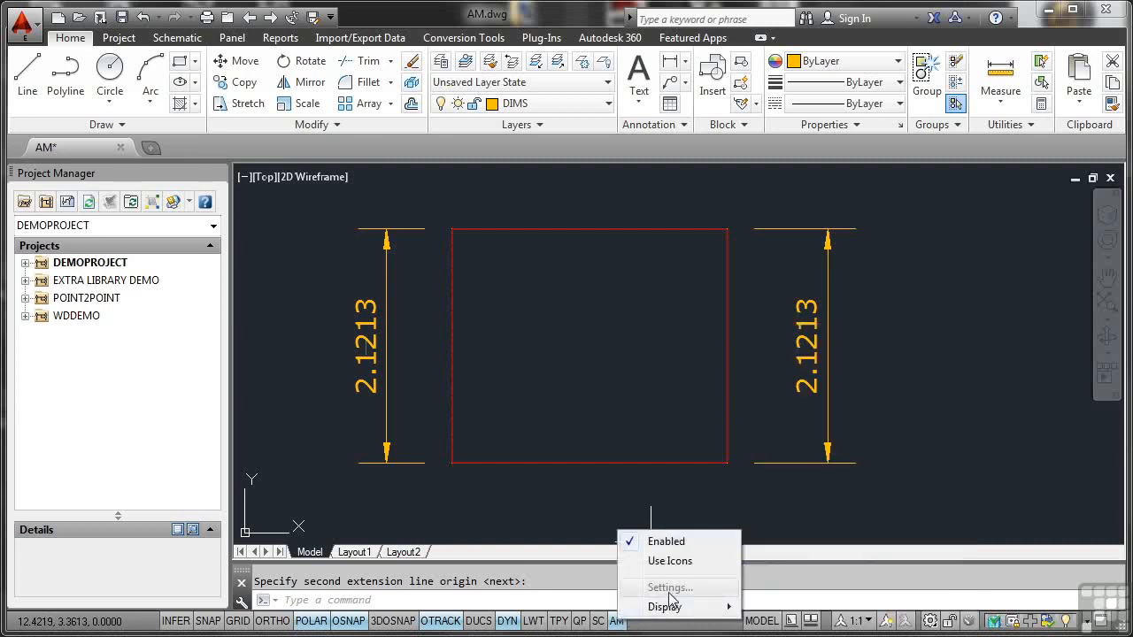
mouse_move(672, 609)
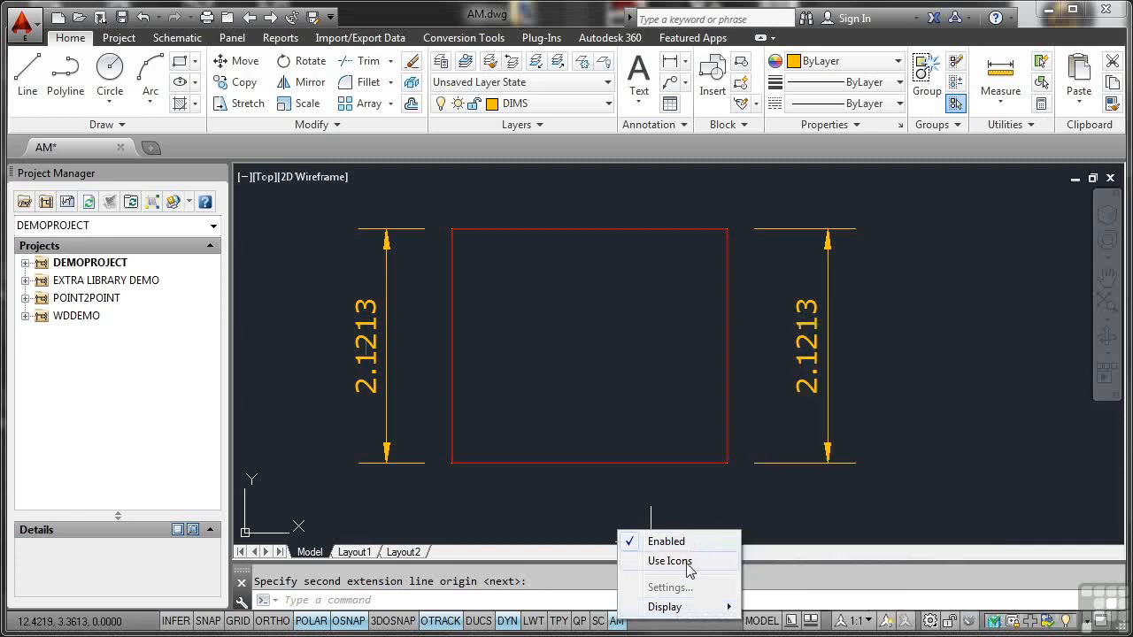
left_click(635, 492)
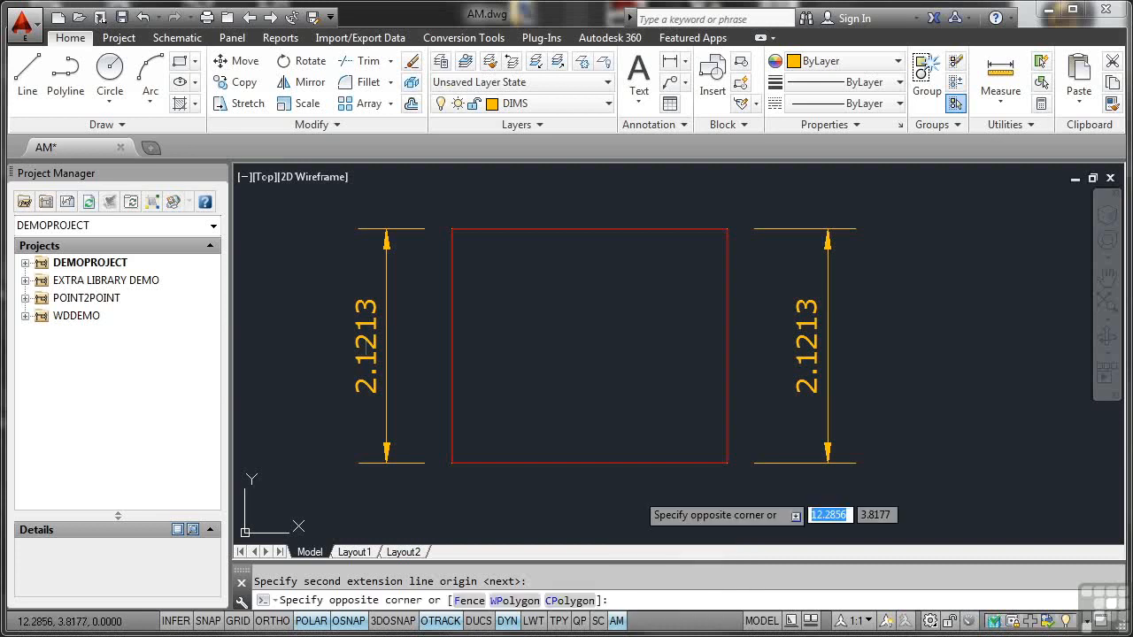
key("Escape")
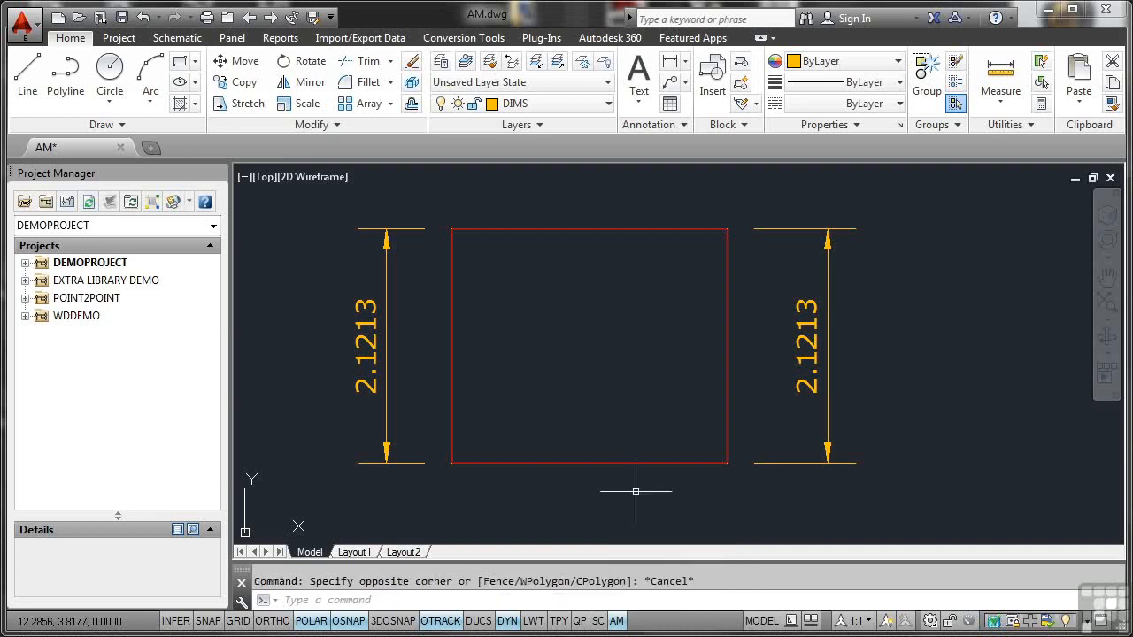
left_click(616, 620)
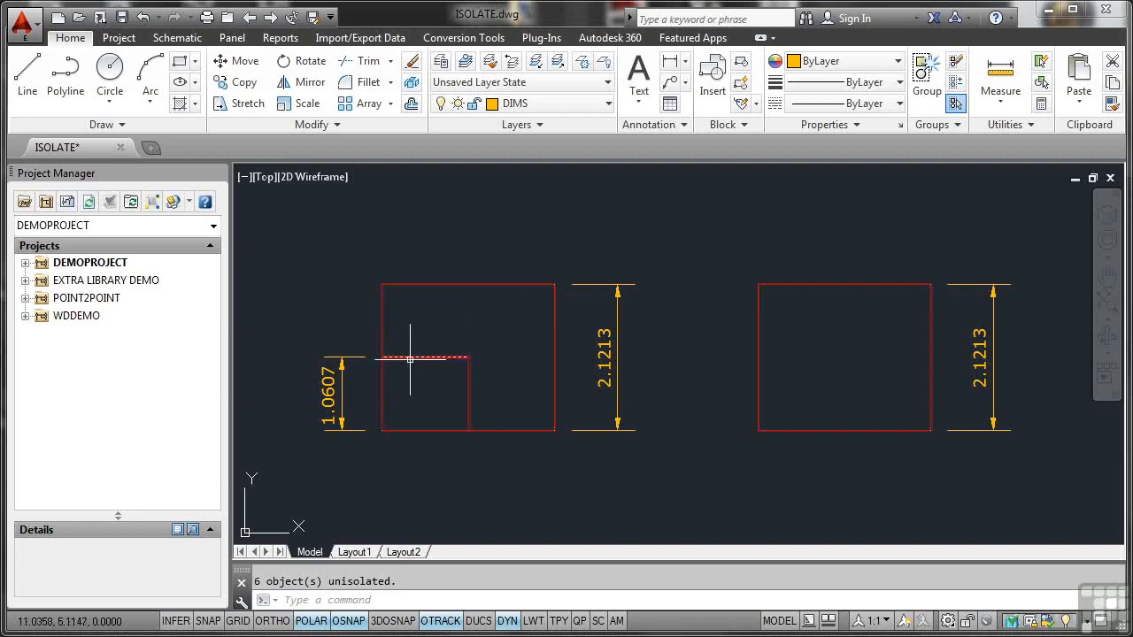
- Hide the 1.0607 dimension beside the small inner rectangle in the ISOLATE drawing with Hide Objects
mouse_move(338, 390)
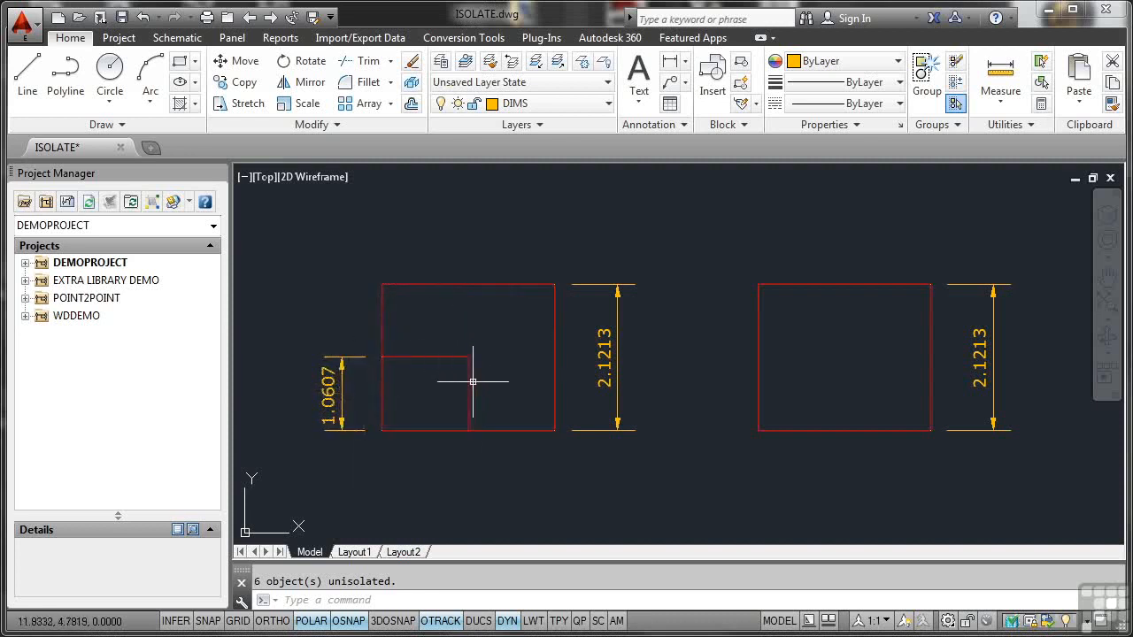
left_click(342, 389)
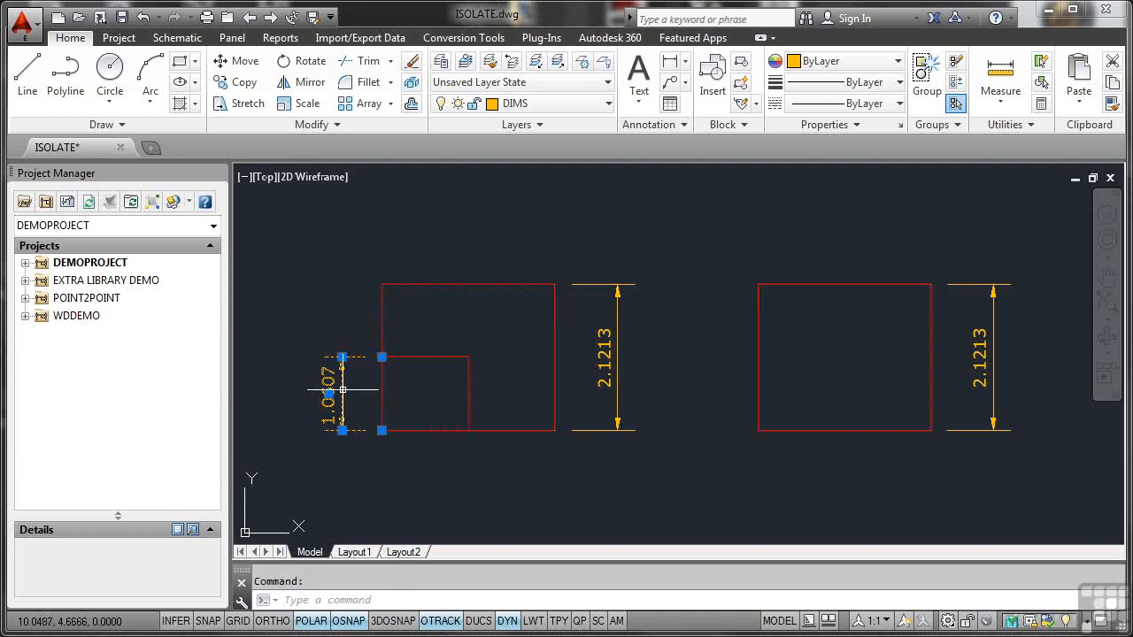
right_click(337, 239)
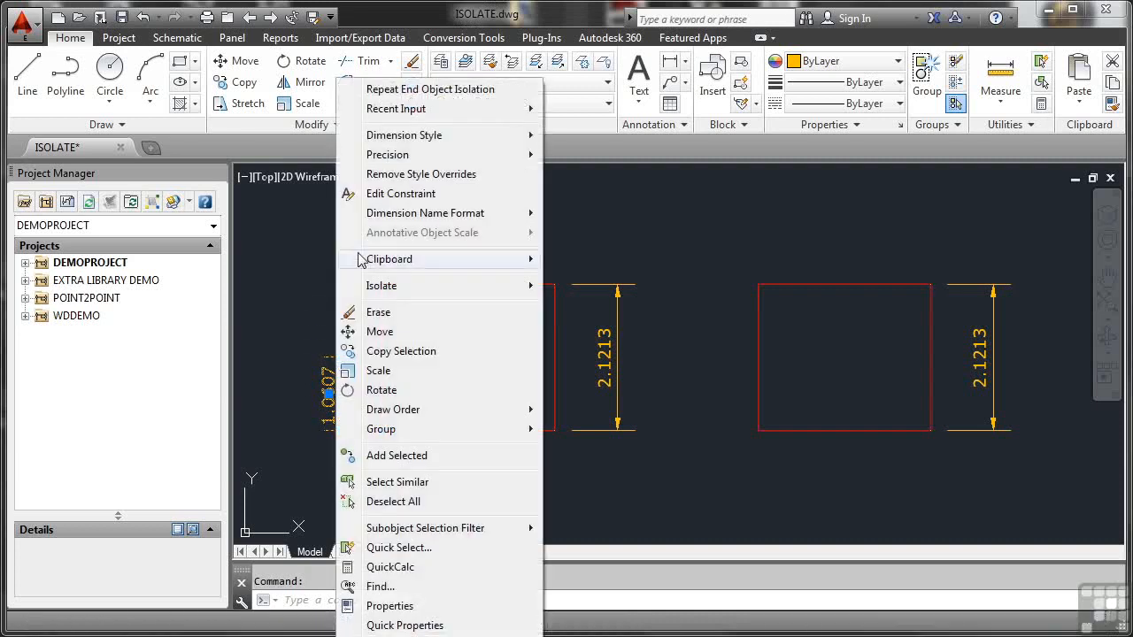
mouse_move(409, 291)
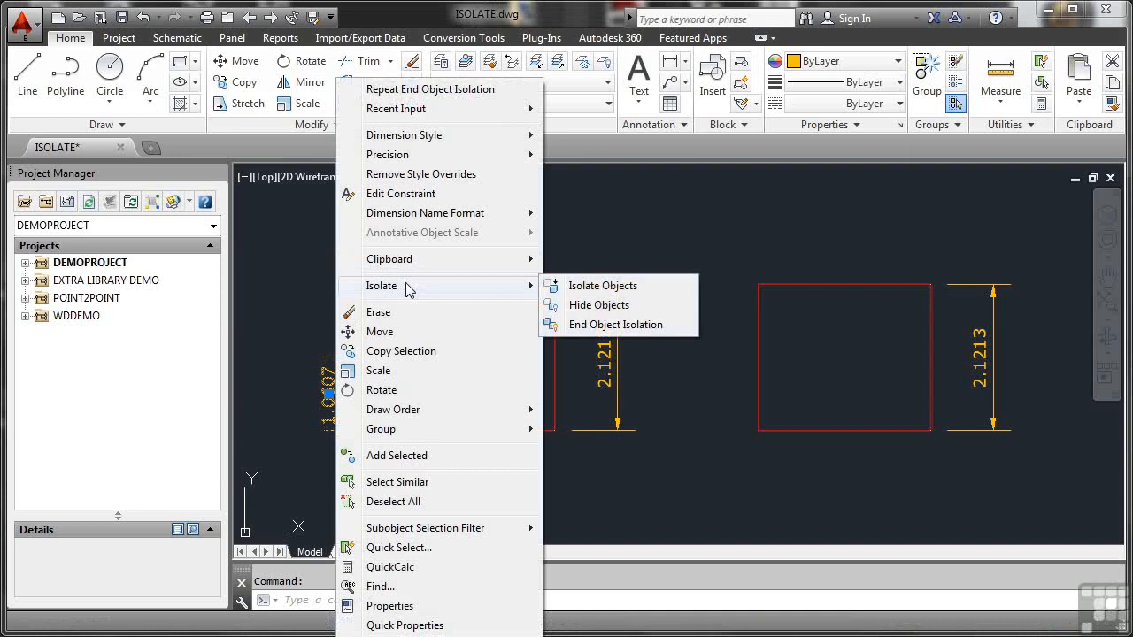
left_click(583, 305)
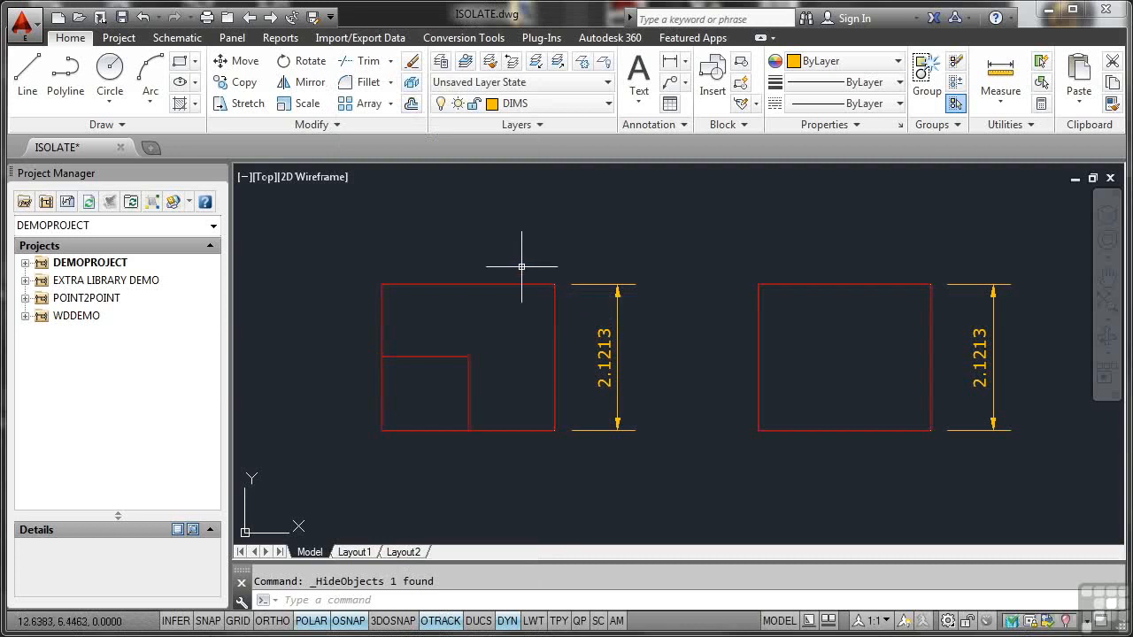
- End object isolation to bring back the hidden 1.0607 dimension
right_click(482, 235)
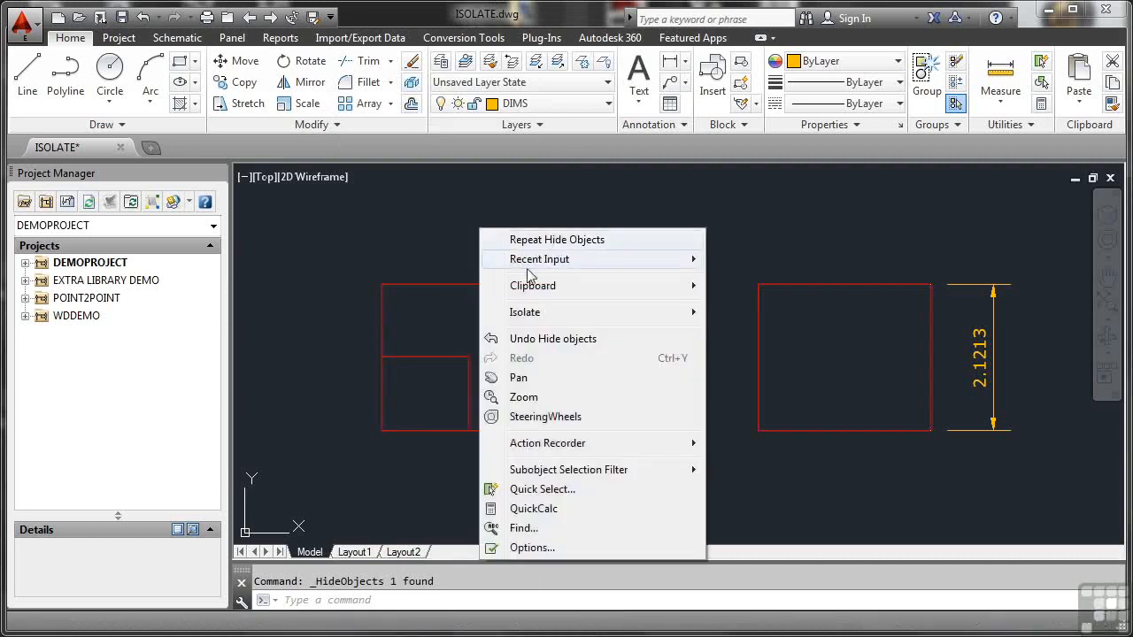
mouse_move(571, 314)
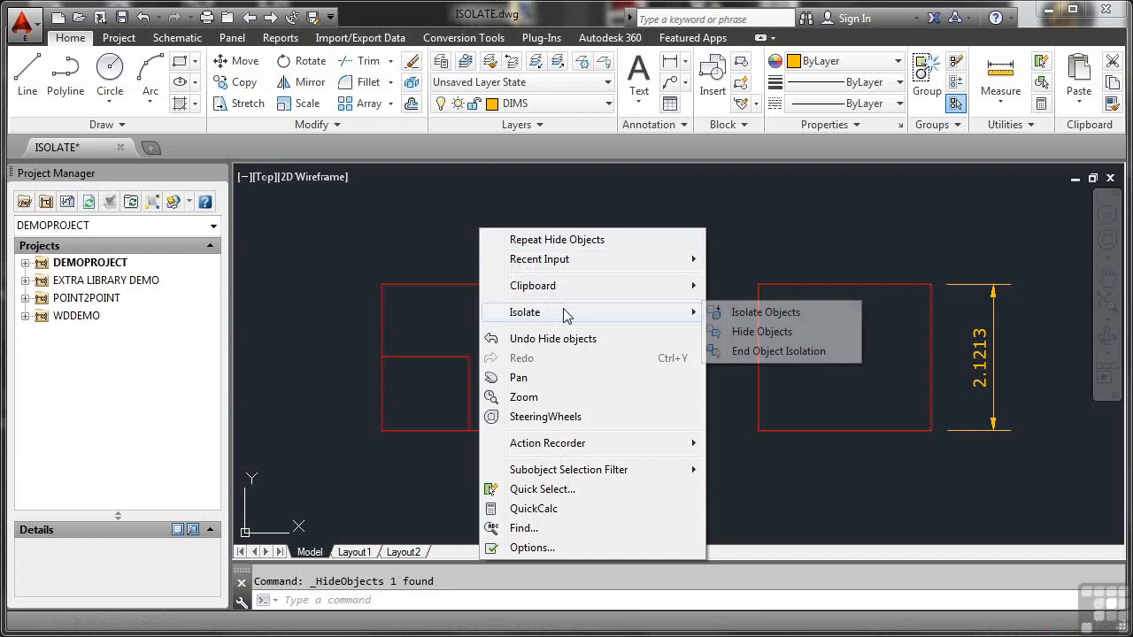
left_click(753, 354)
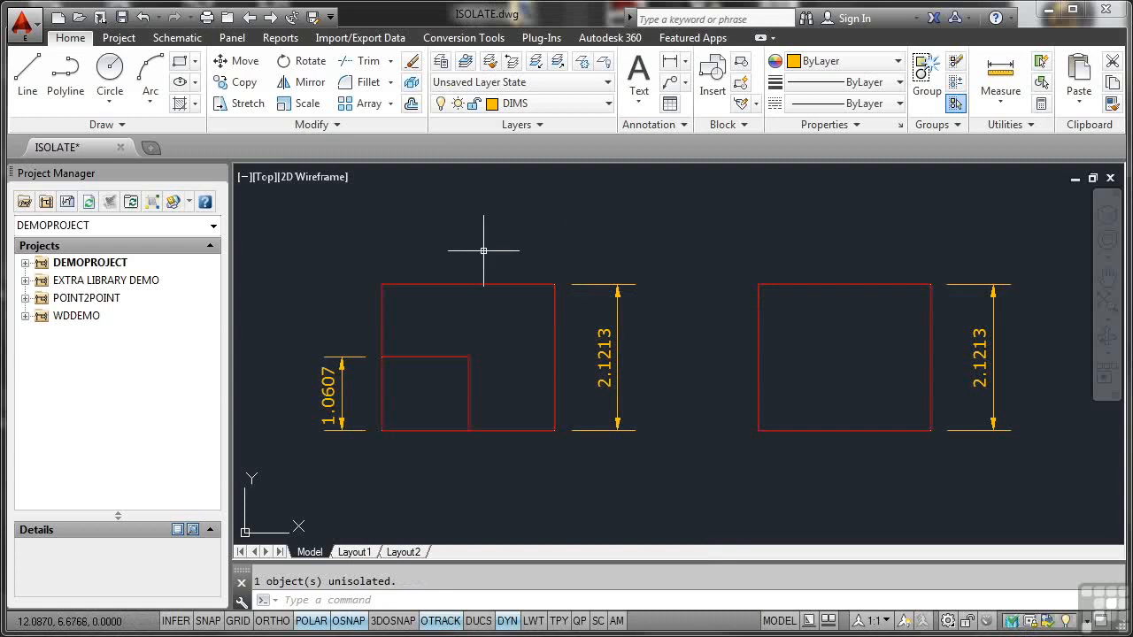
- Isolate the large left-hand rectangle from all other objects in the drawing
left_click(476, 281)
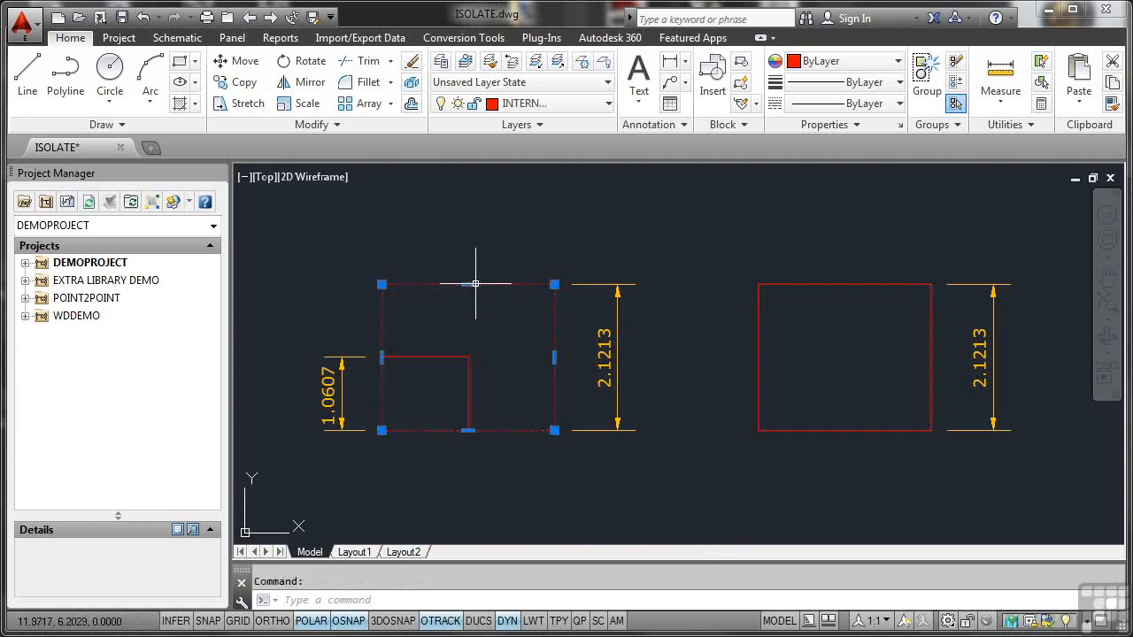
right_click(471, 216)
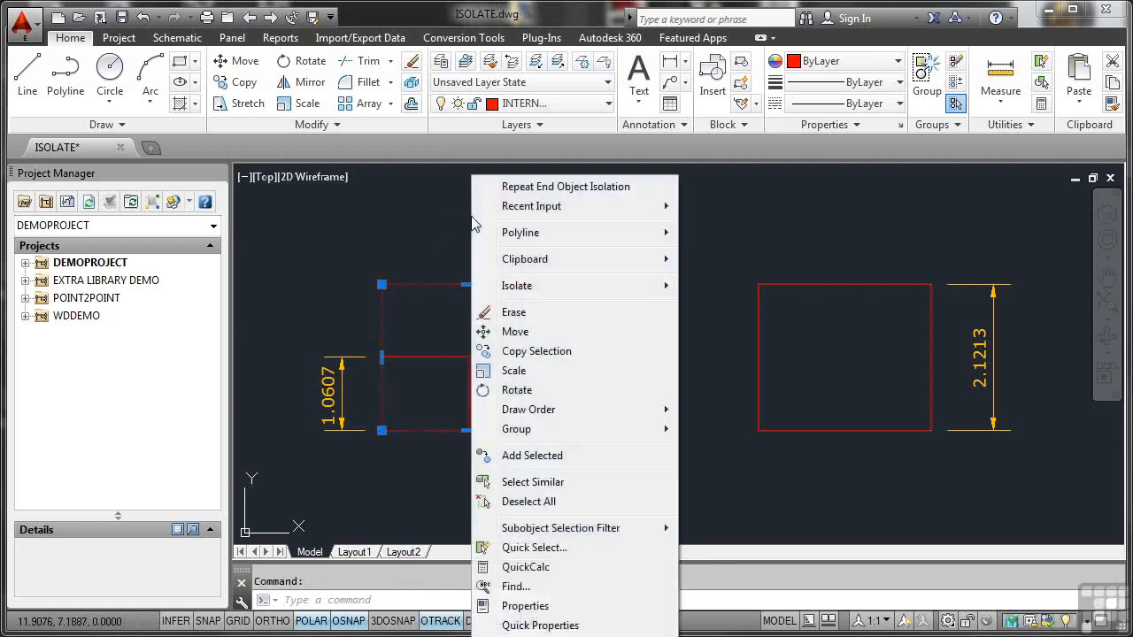
mouse_move(534, 288)
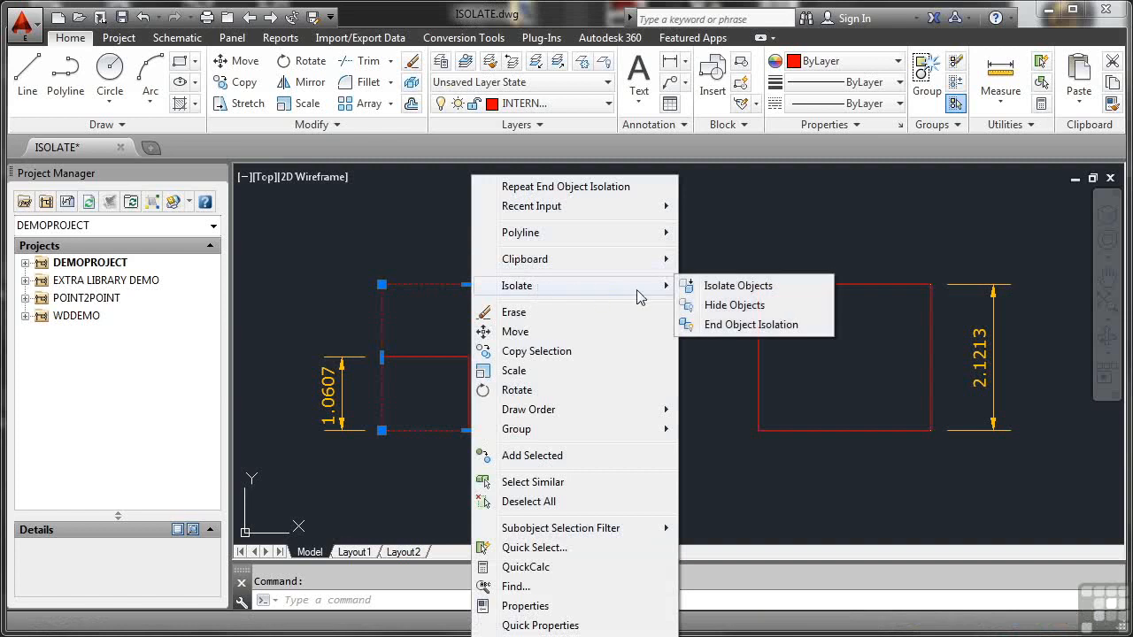
left_click(716, 290)
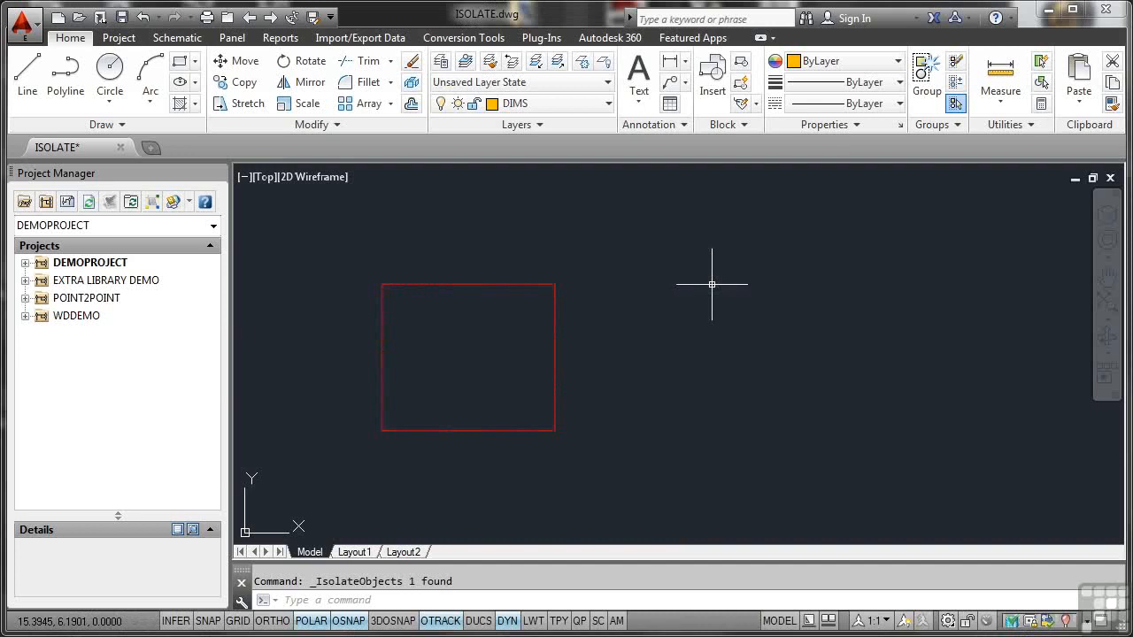
- End the isolation of the large left-hand rectangle to restore all other objects
right_click(654, 255)
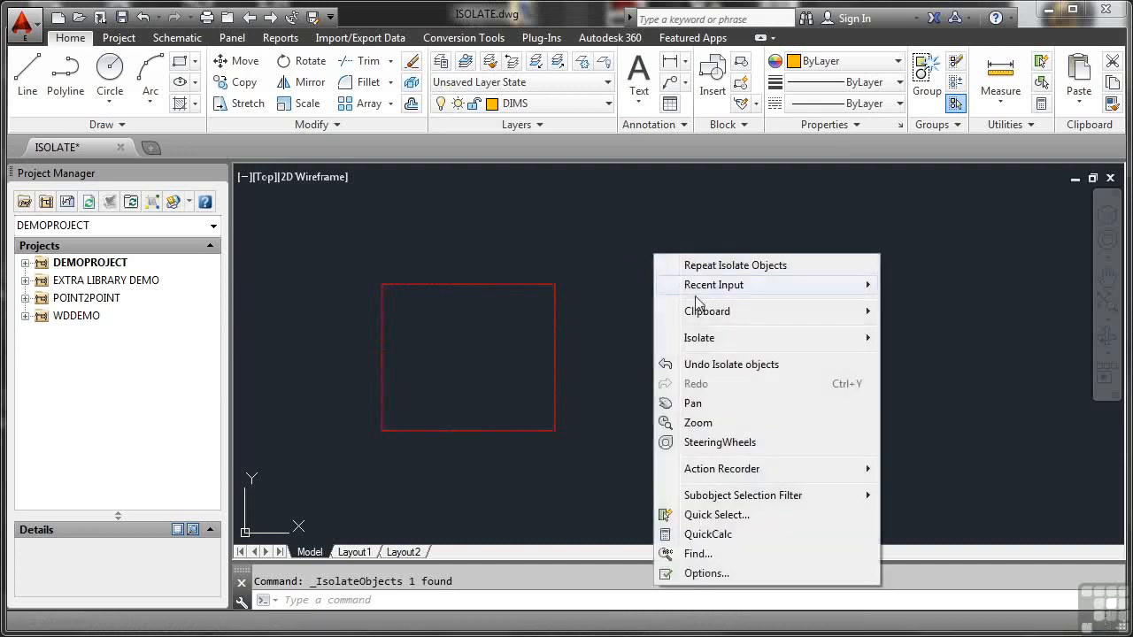
mouse_move(708, 337)
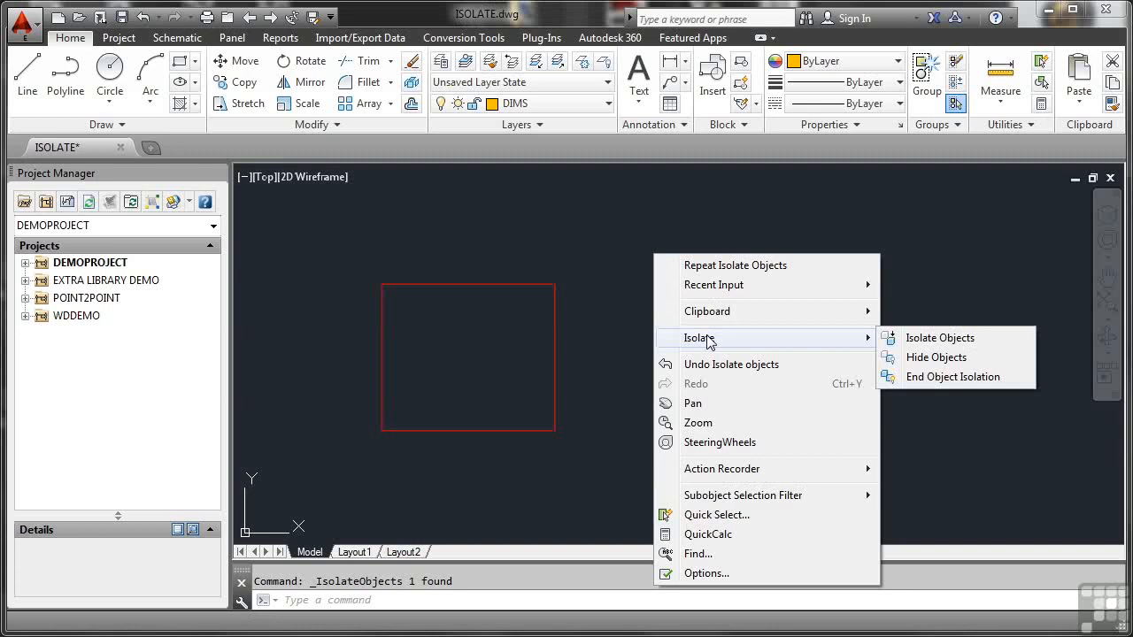
left_click(923, 379)
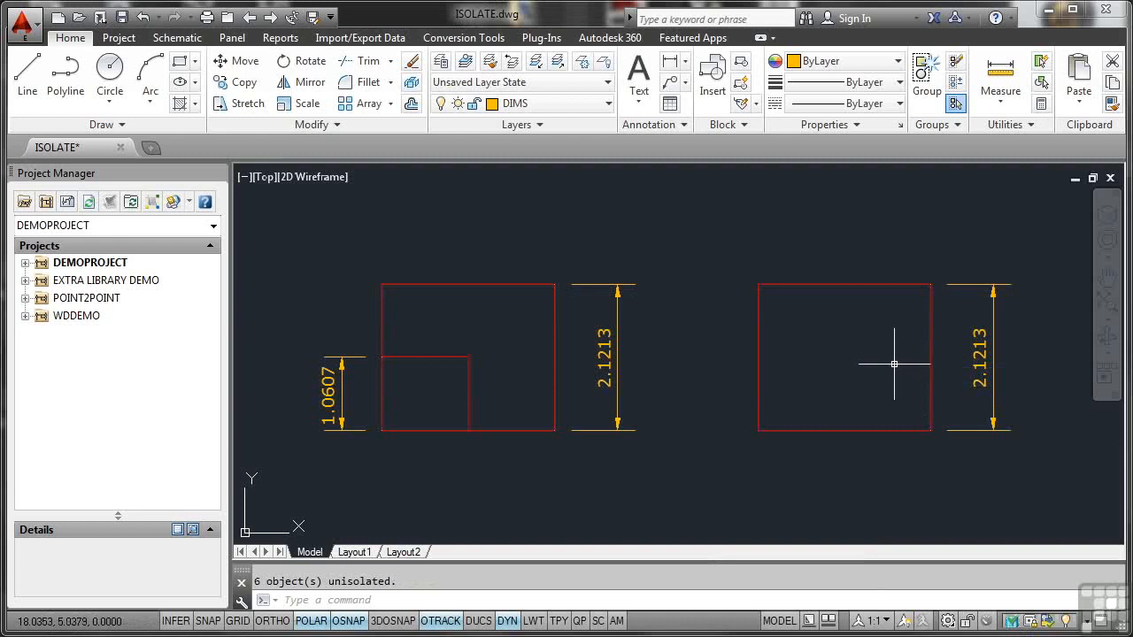
- Isolate both large rectangles together so that only those two objects are displayed
left_click(468, 284)
left_click(831, 284)
right_click(651, 227)
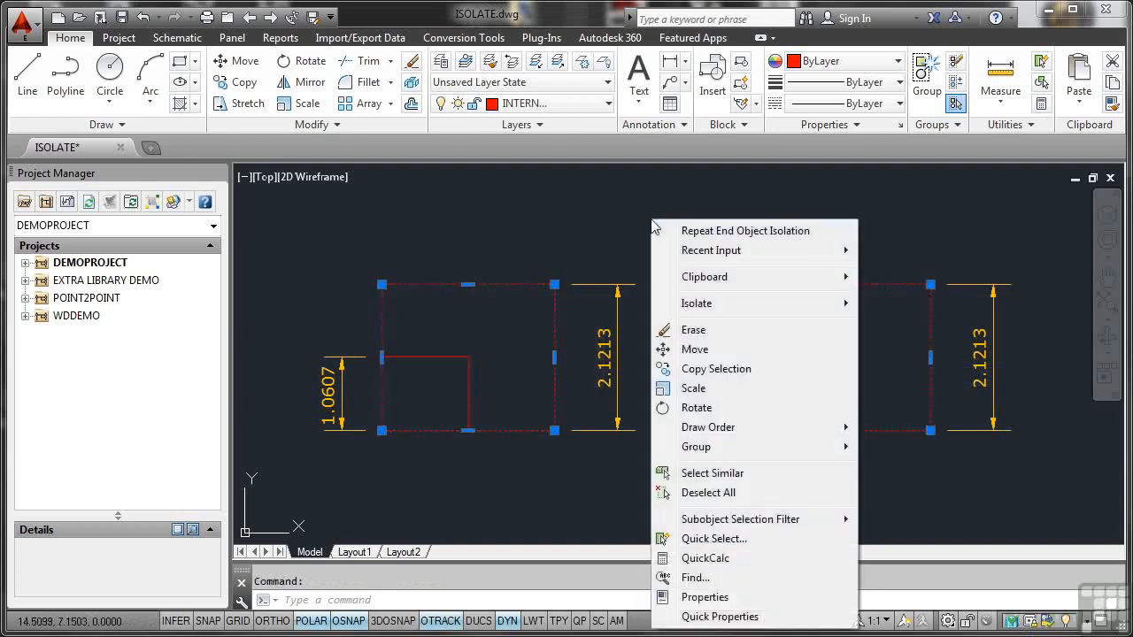
mouse_move(705, 303)
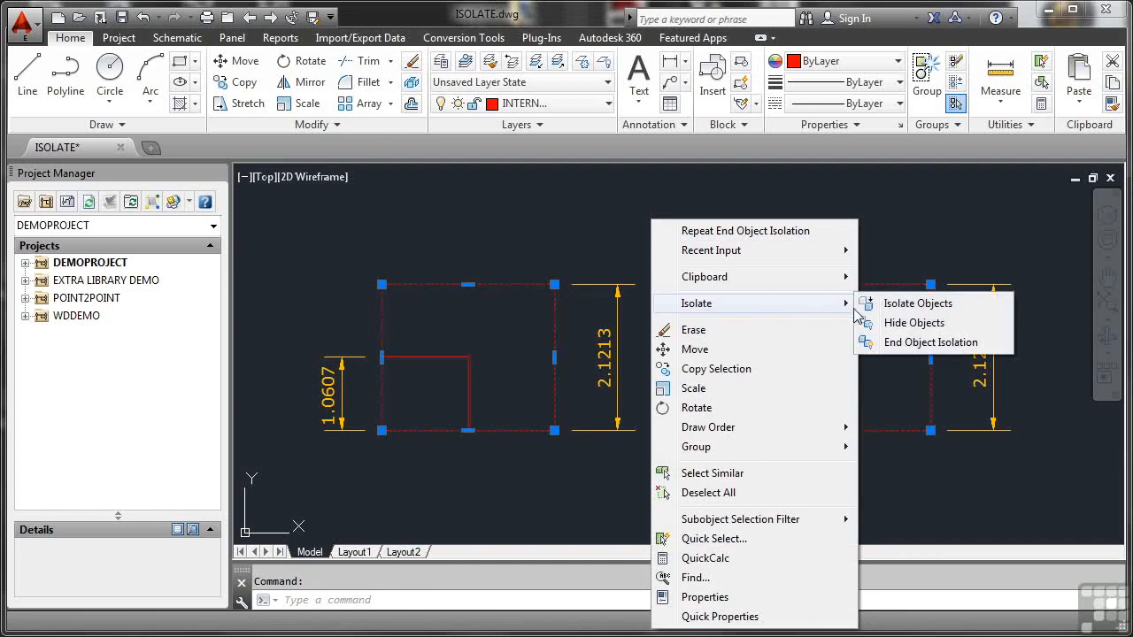
left_click(883, 306)
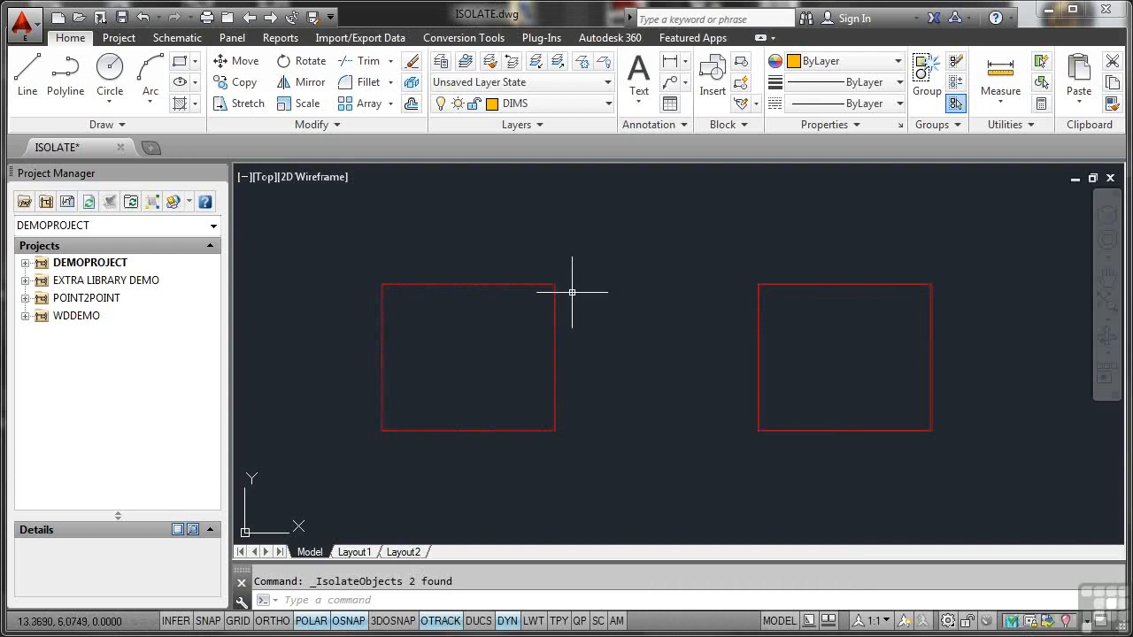
- End the isolation of the two large rectangles to restore the dimensions and inner rectangle
right_click(610, 233)
mouse_move(678, 317)
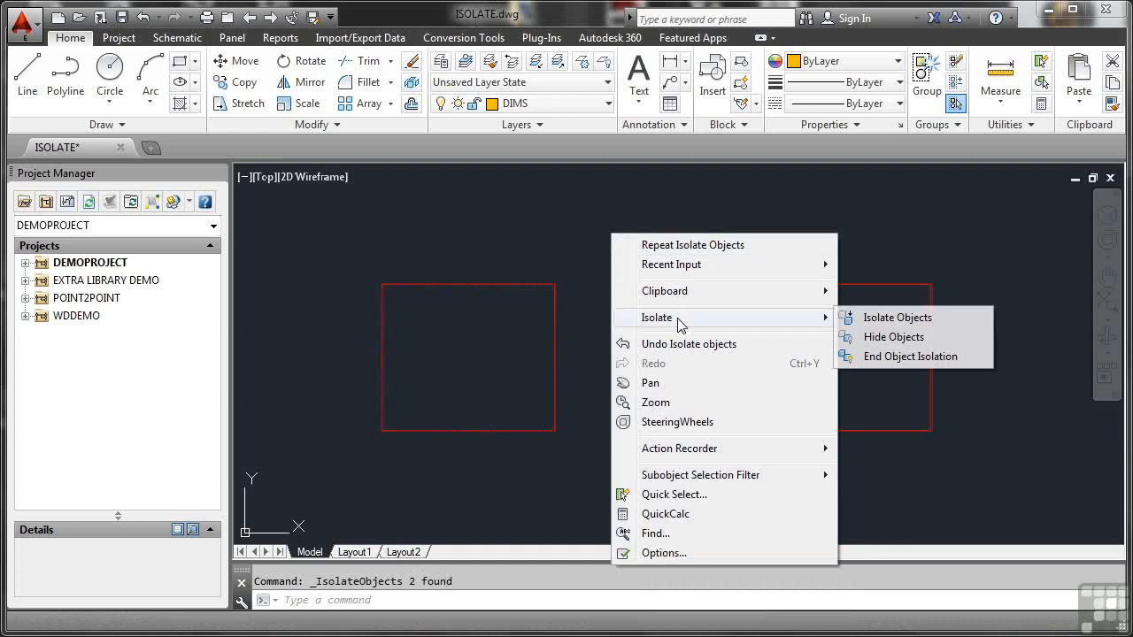
left_click(878, 361)
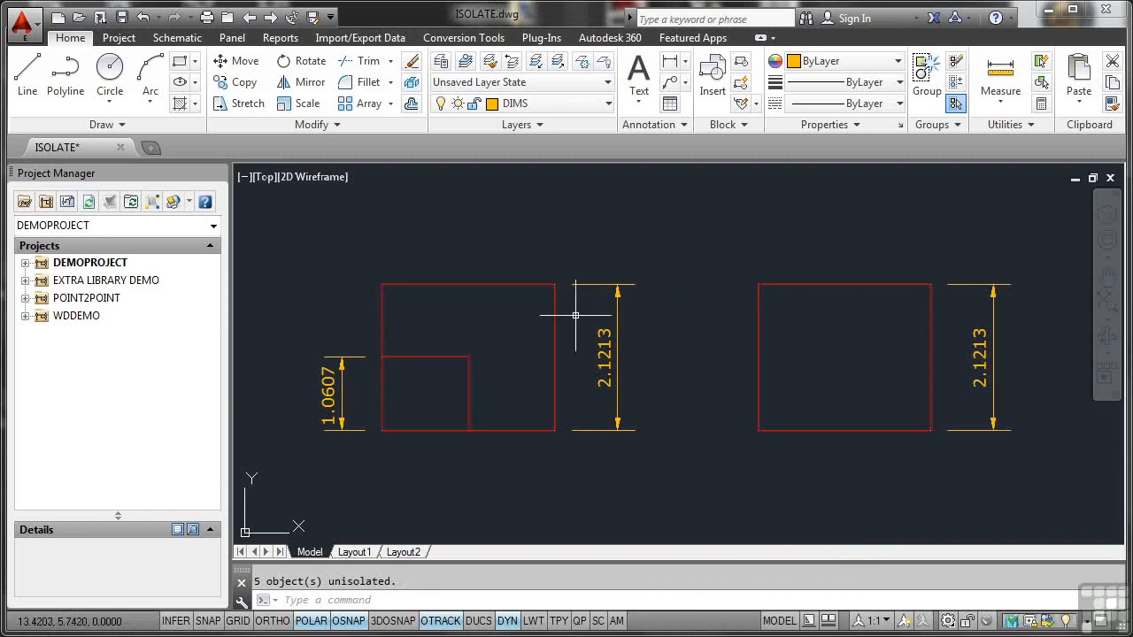
- Hide all three dimensions together: the 1.0607 dimension and both 2.1213 dimensions
left_click(338, 363)
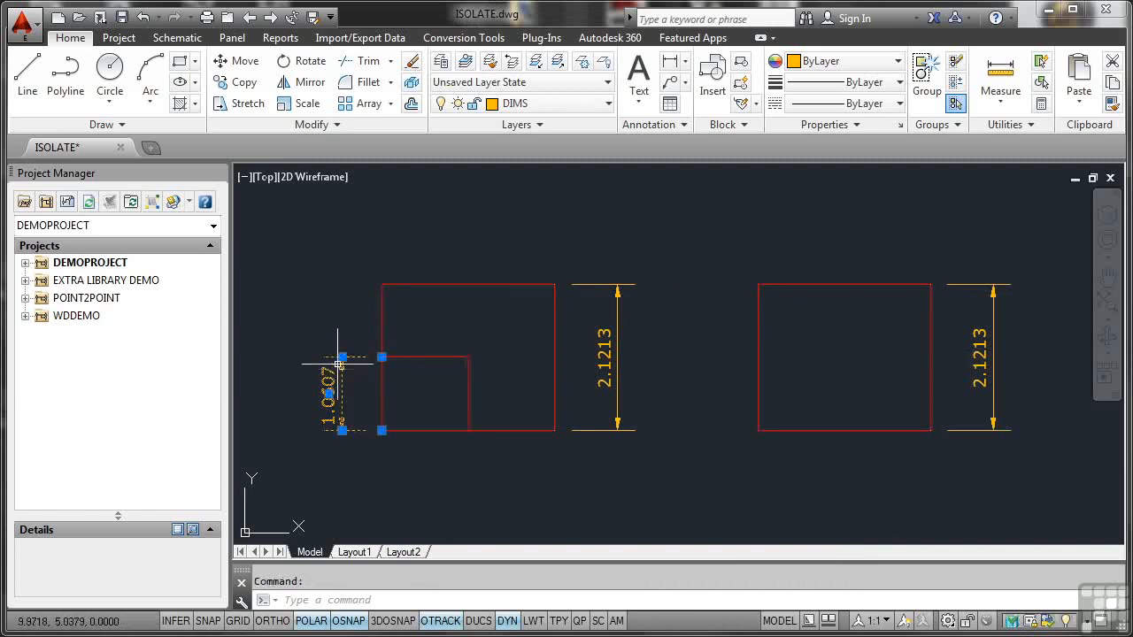
left_click(610, 345)
left_click(982, 350)
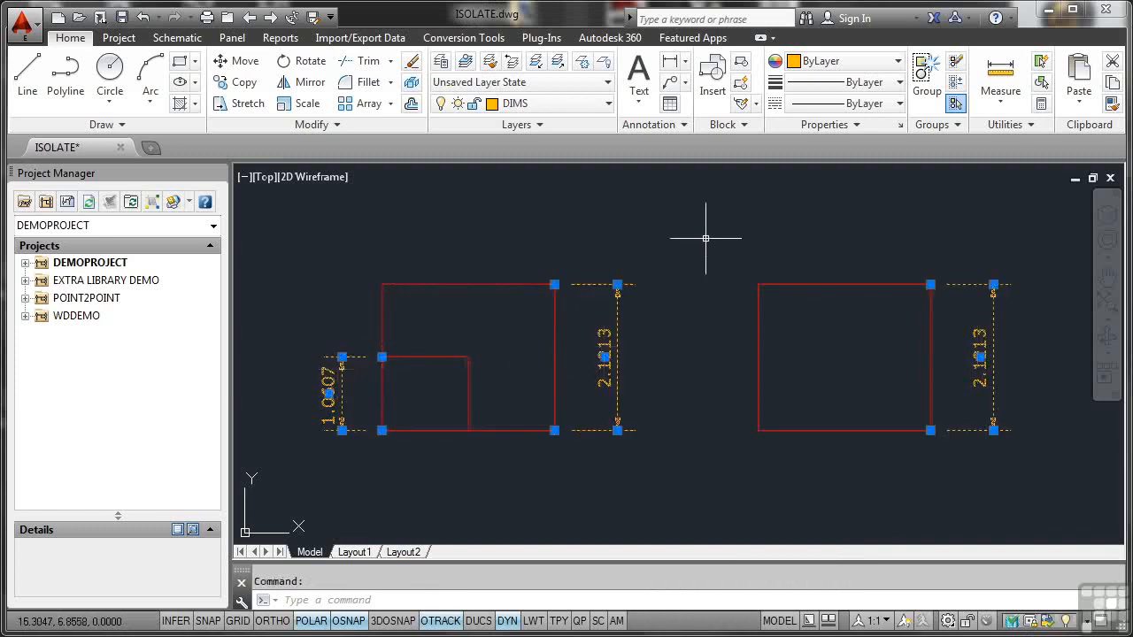
right_click(655, 215)
mouse_move(699, 317)
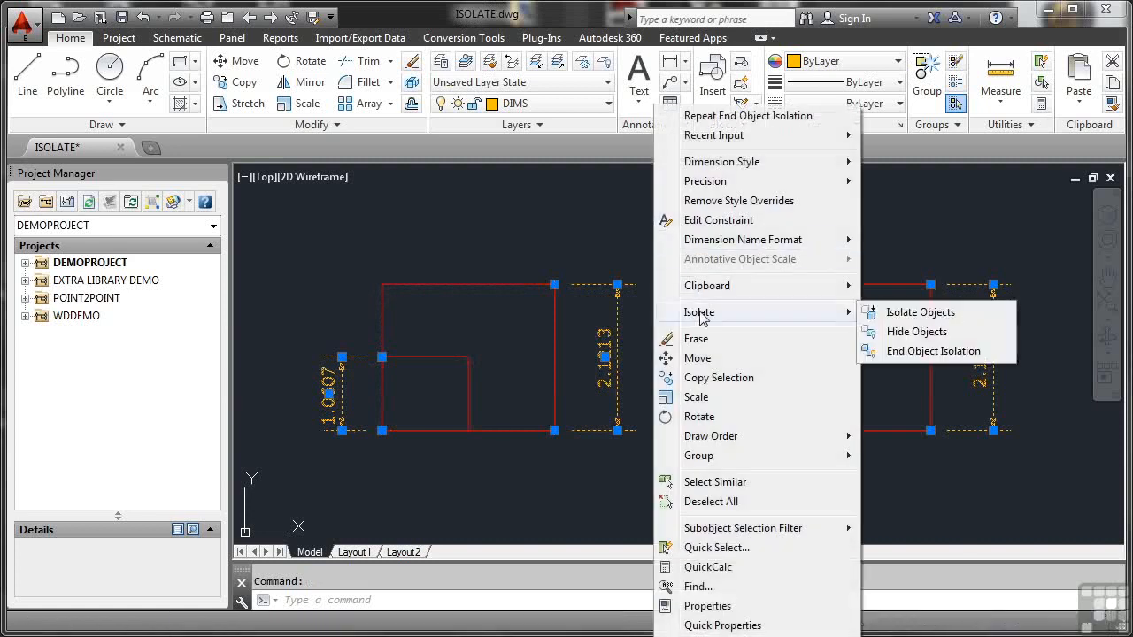
left_click(892, 334)
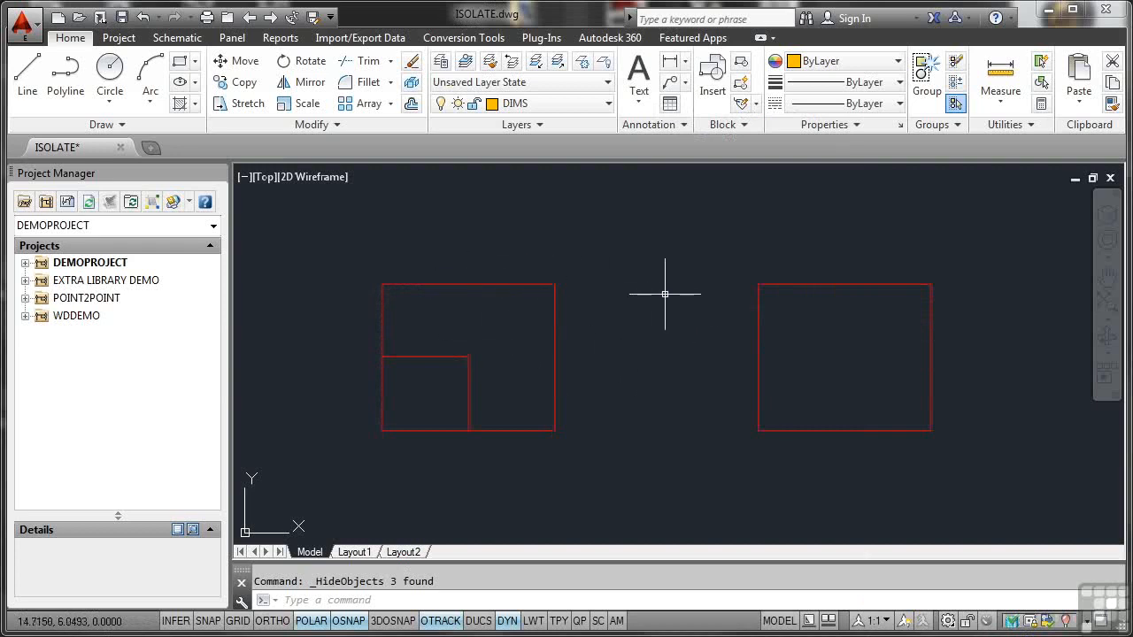
- End object isolation to bring back all three hidden dimensions
right_click(552, 213)
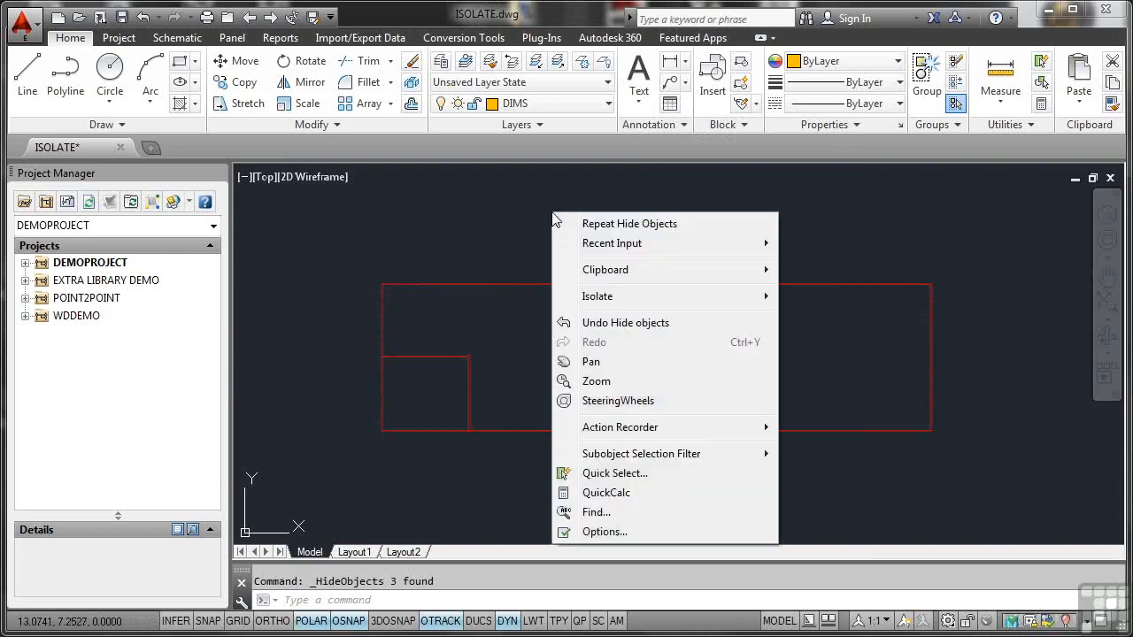
mouse_move(624, 300)
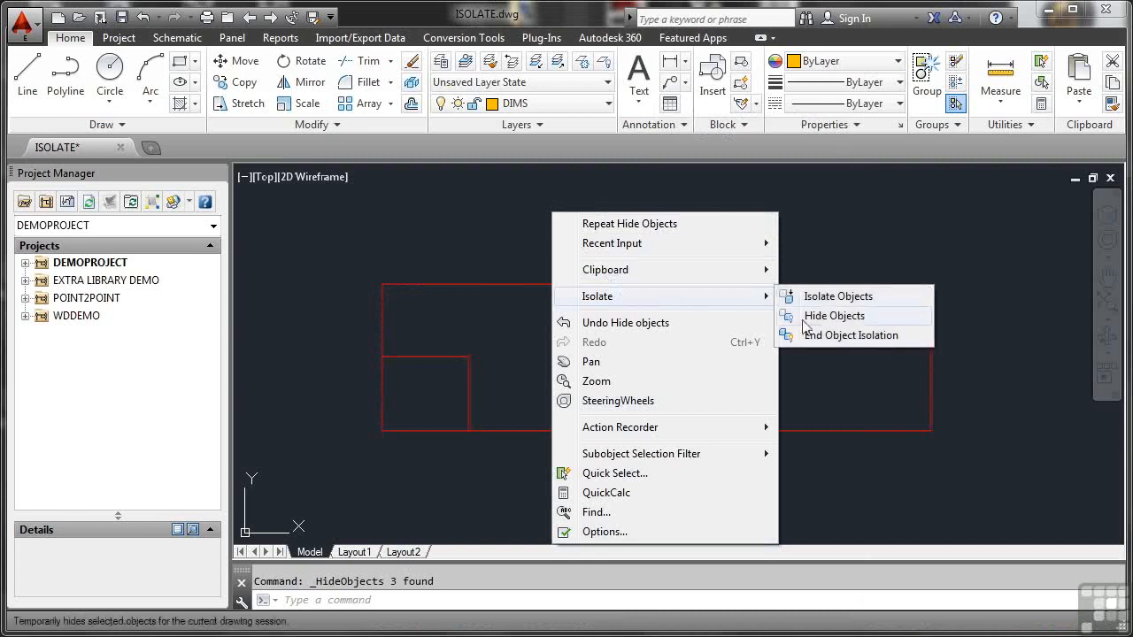
left_click(828, 341)
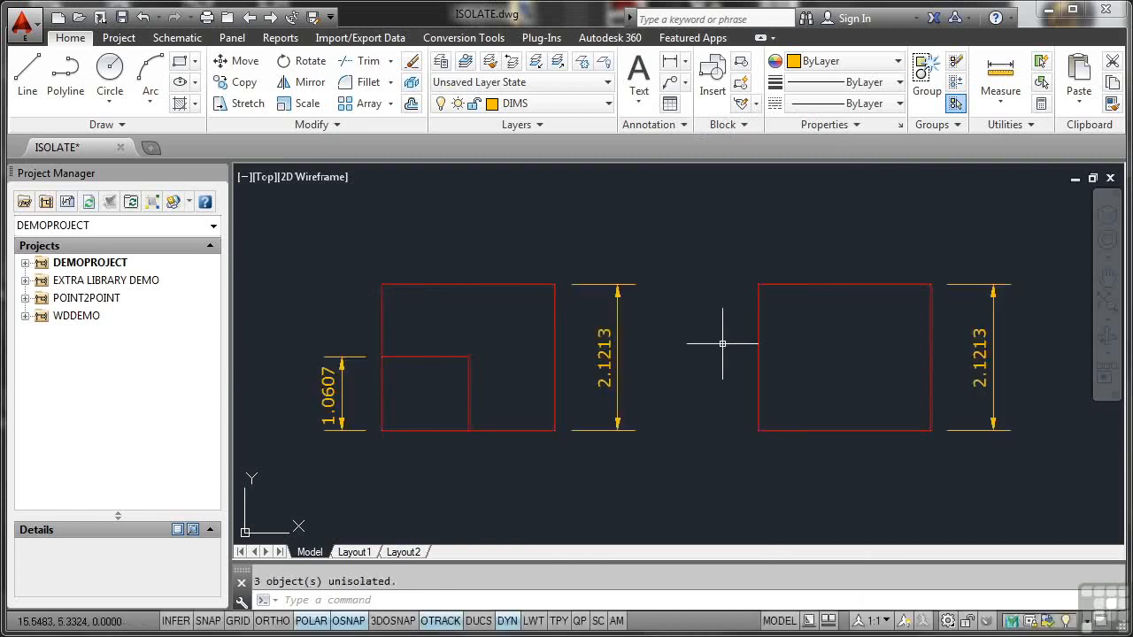